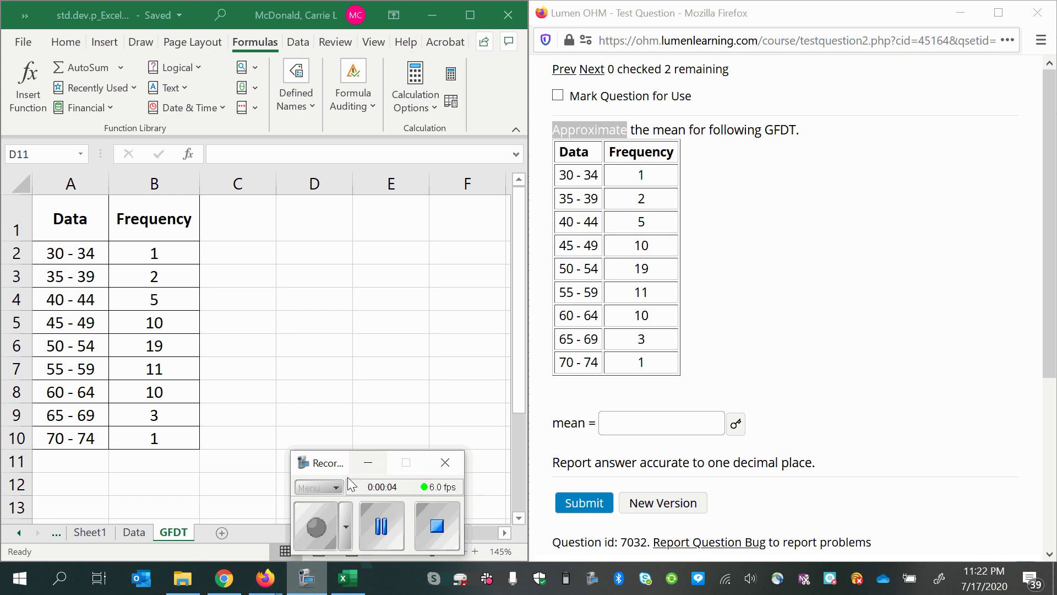
# Switch from the GFDT frequency table to the Data sheet holding the raw x values.
pyautogui.click(368, 464)
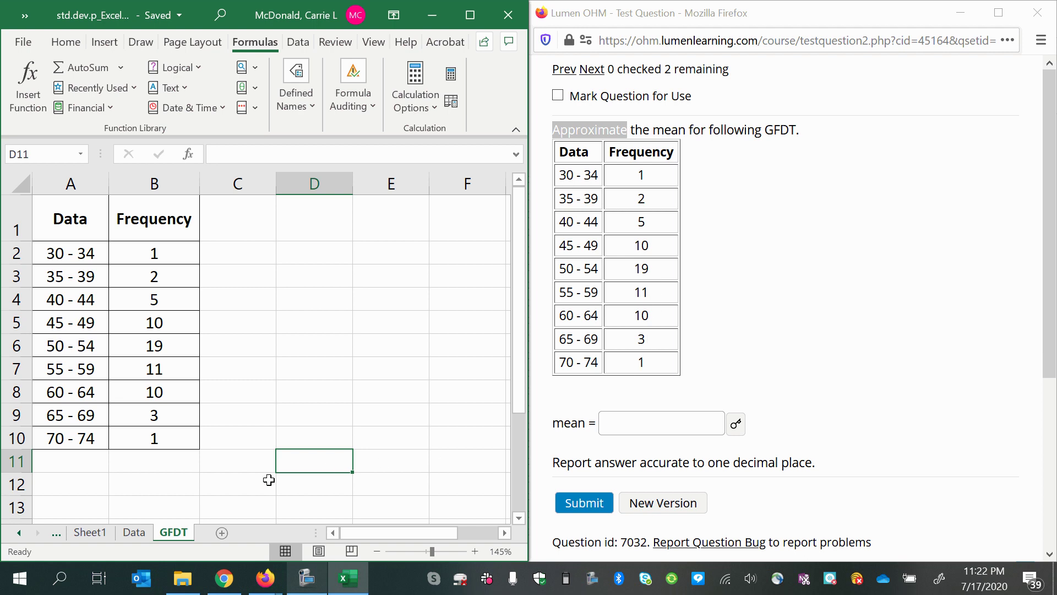
# Go to the Data sheet and look through the raw x values in column A.
pyautogui.click(127, 537)
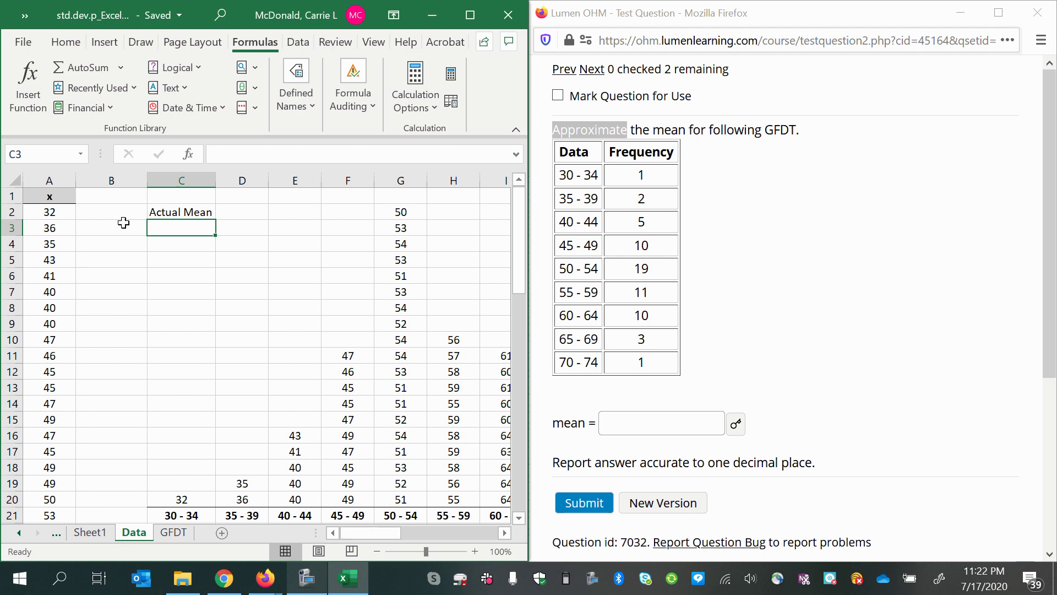
pyautogui.click(58, 180)
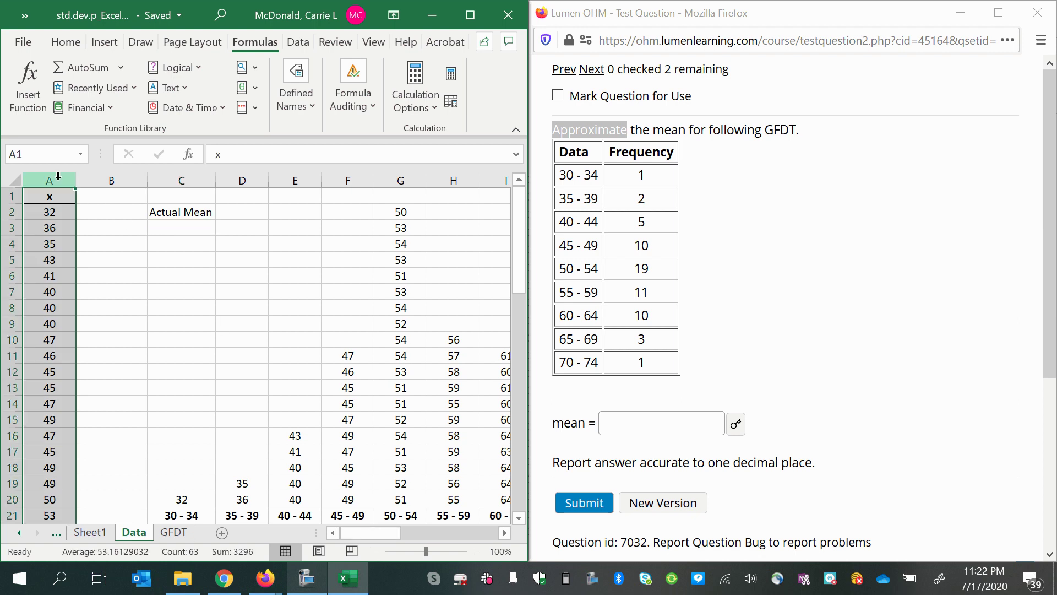
pyautogui.scroll(-3, 44, 352)
pyautogui.scroll(-11, 43, 367)
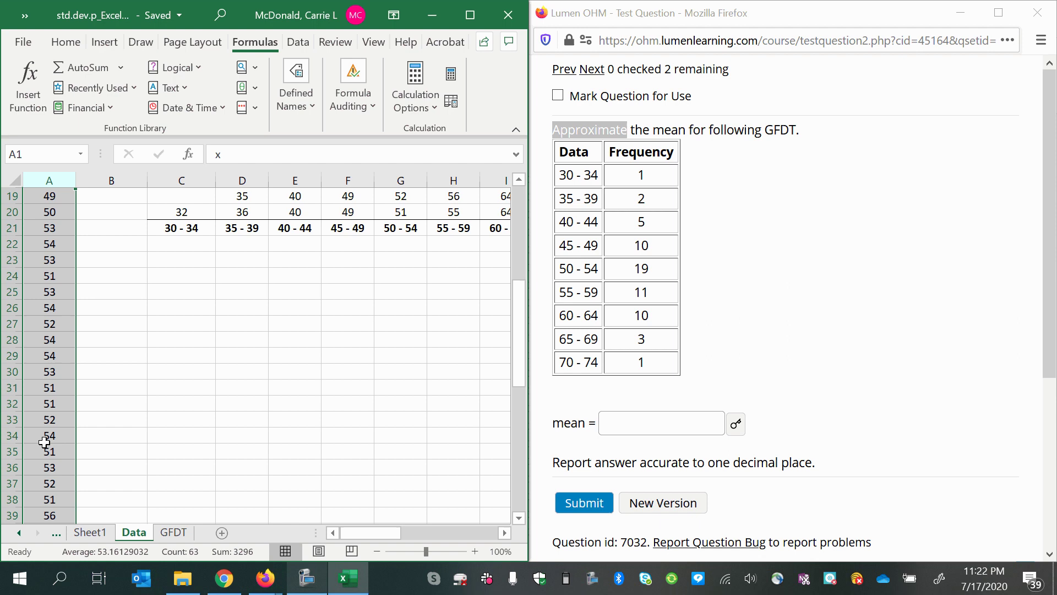
pyautogui.scroll(-4, 45, 484)
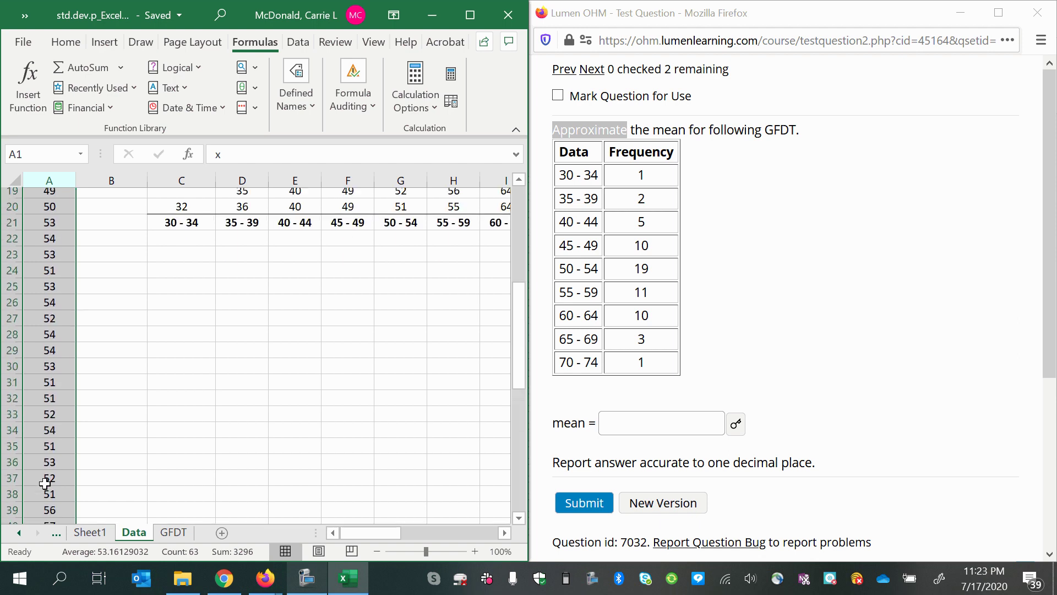
pyautogui.scroll(17, 44, 487)
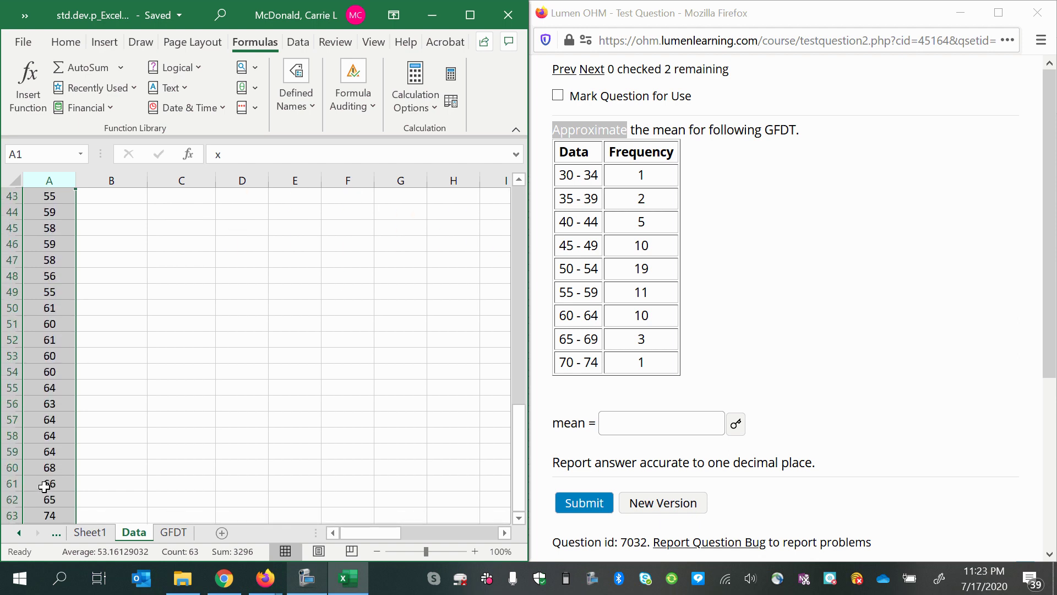
# Enter =AVERAGE(A:A) in C3 under Actual Mean, giving 53.
pyautogui.click(169, 230)
pyautogui.write('=aver')
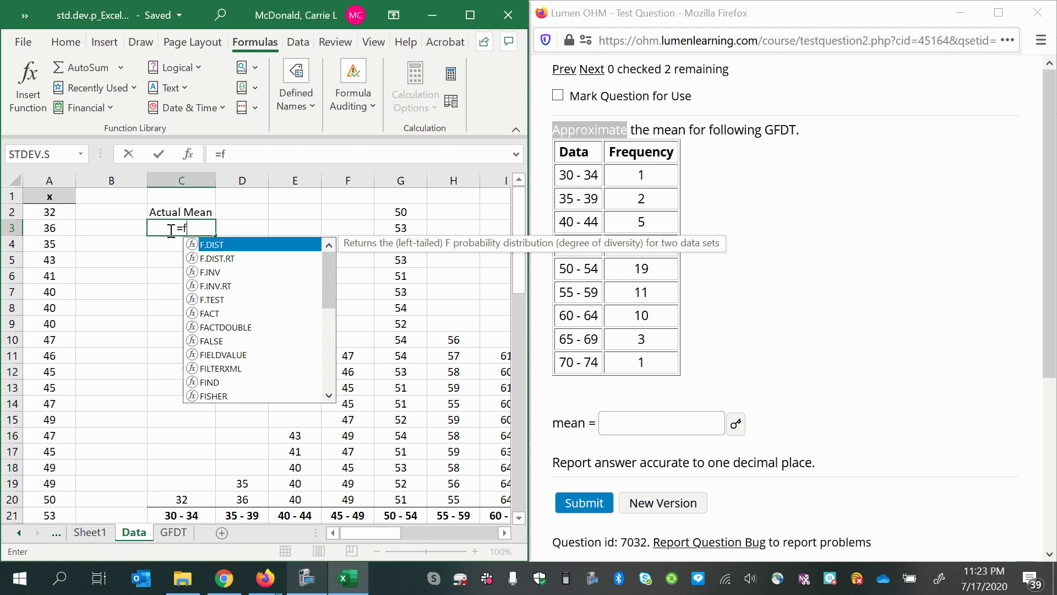
pyautogui.write('age(')
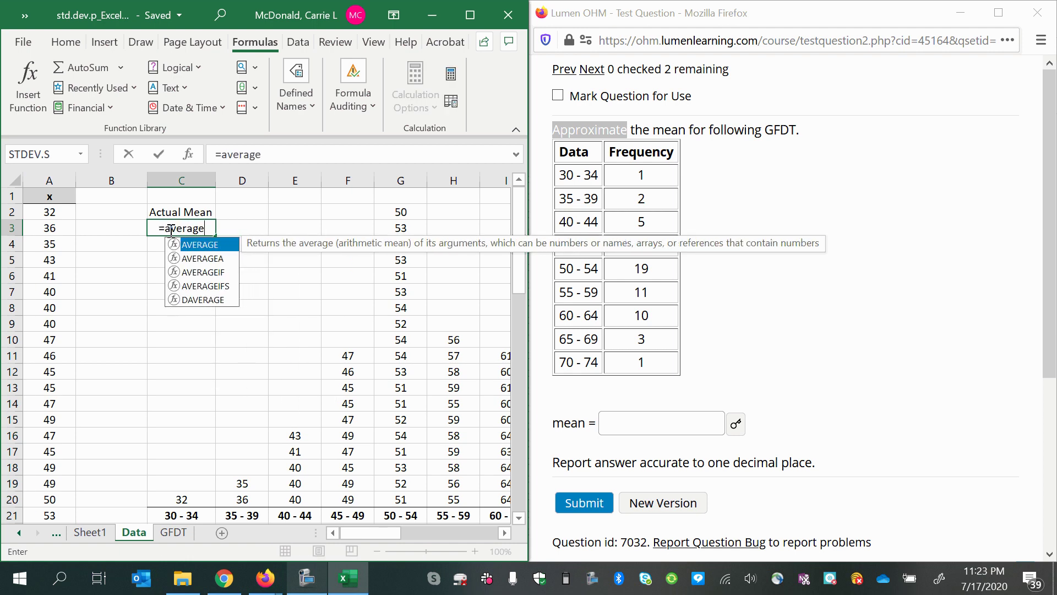
pyautogui.click(37, 183)
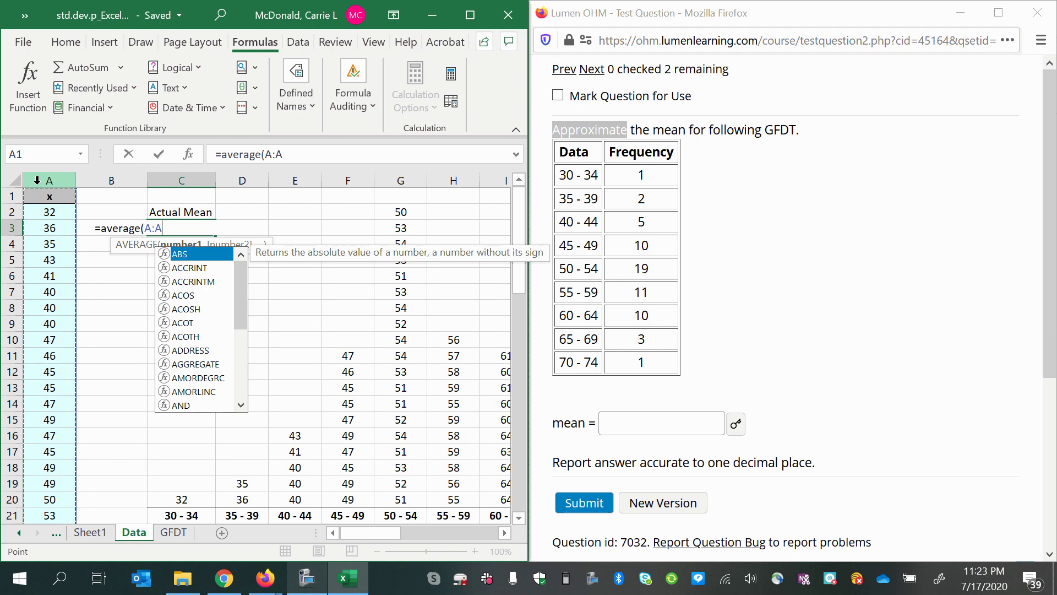
pyautogui.press('Return')
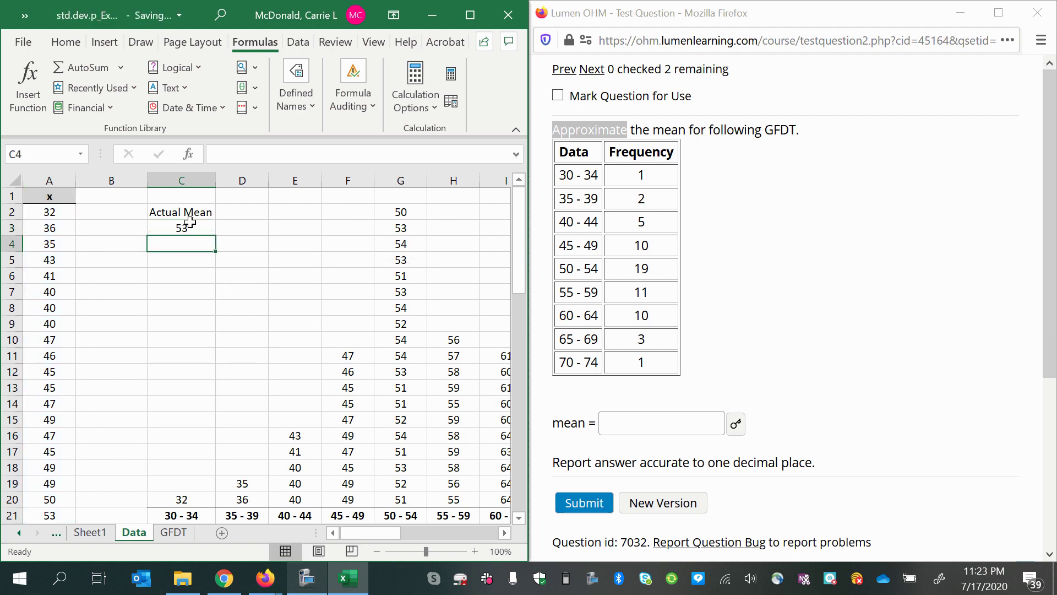
pyautogui.click(190, 222)
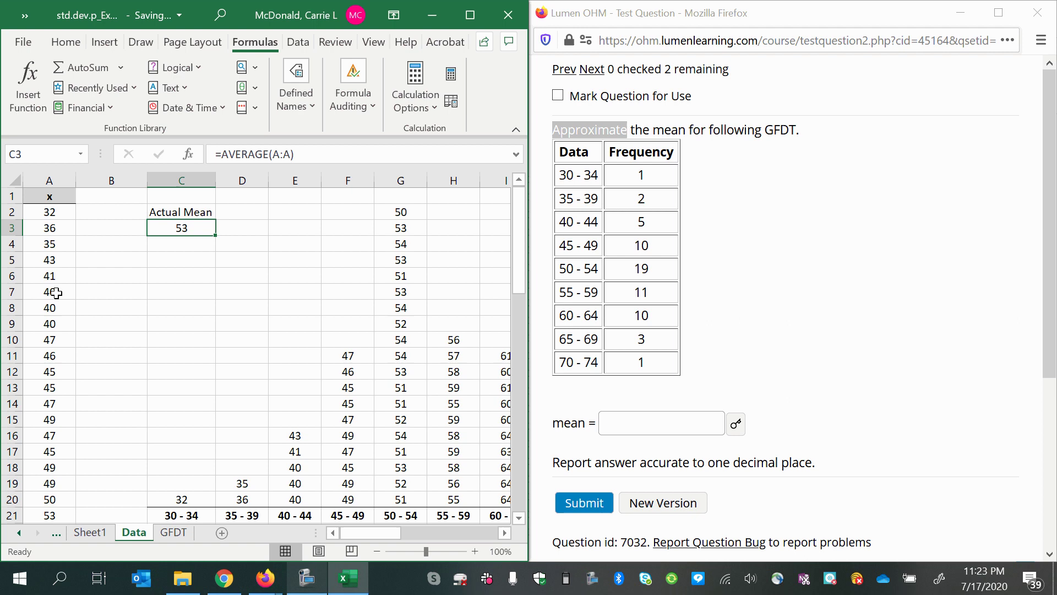
pyautogui.scroll(-2, 26, 353)
pyautogui.scroll(-10, 31, 405)
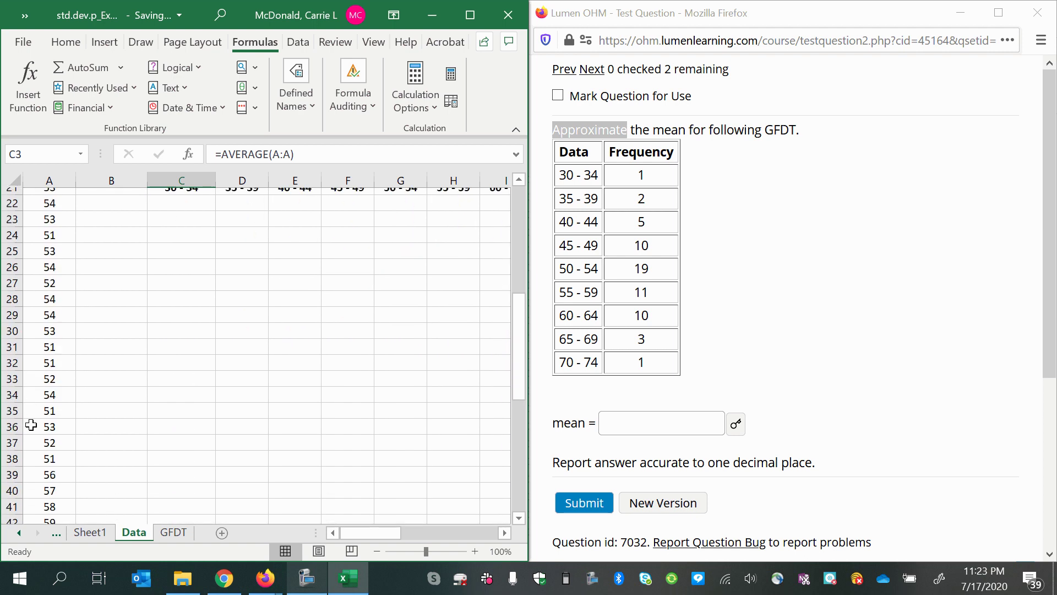
pyautogui.scroll(-3, 39, 451)
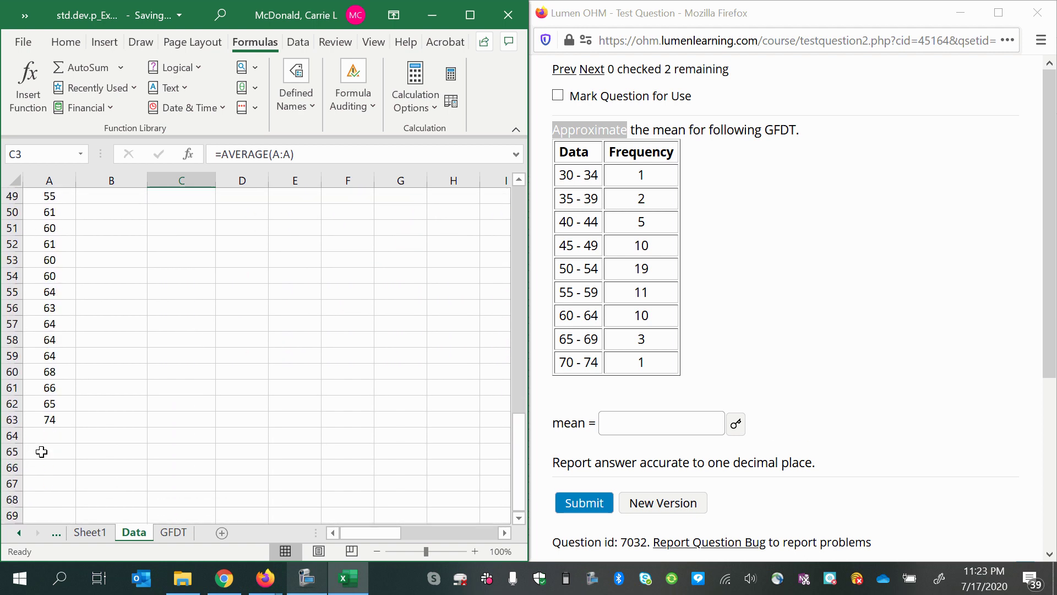
pyautogui.scroll(9, 42, 452)
pyautogui.scroll(6, 43, 450)
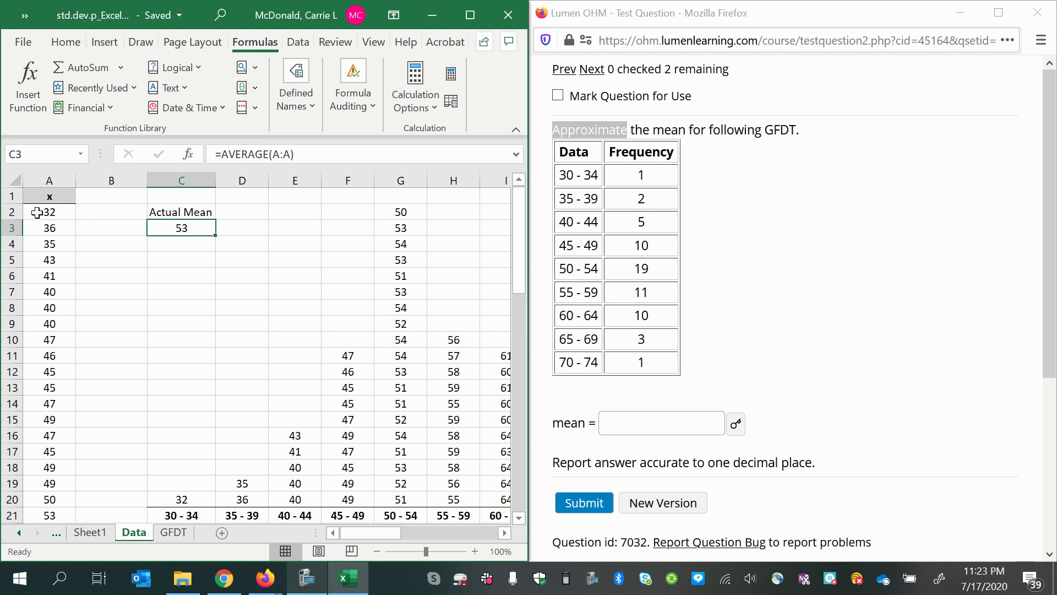
# Sort the x values in column A from smallest to largest.
pyautogui.click(42, 180)
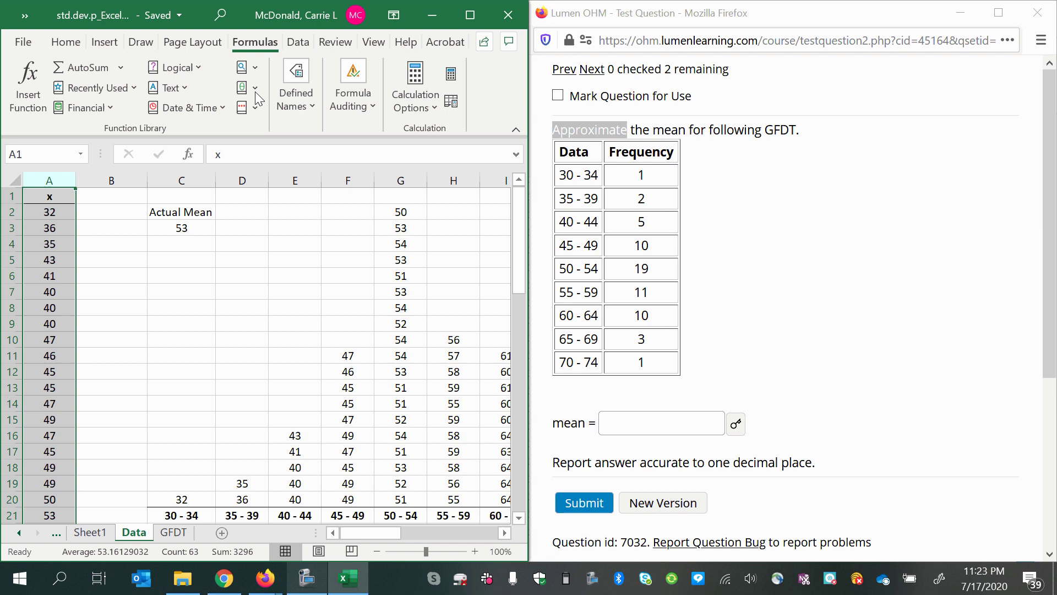
pyautogui.click(299, 43)
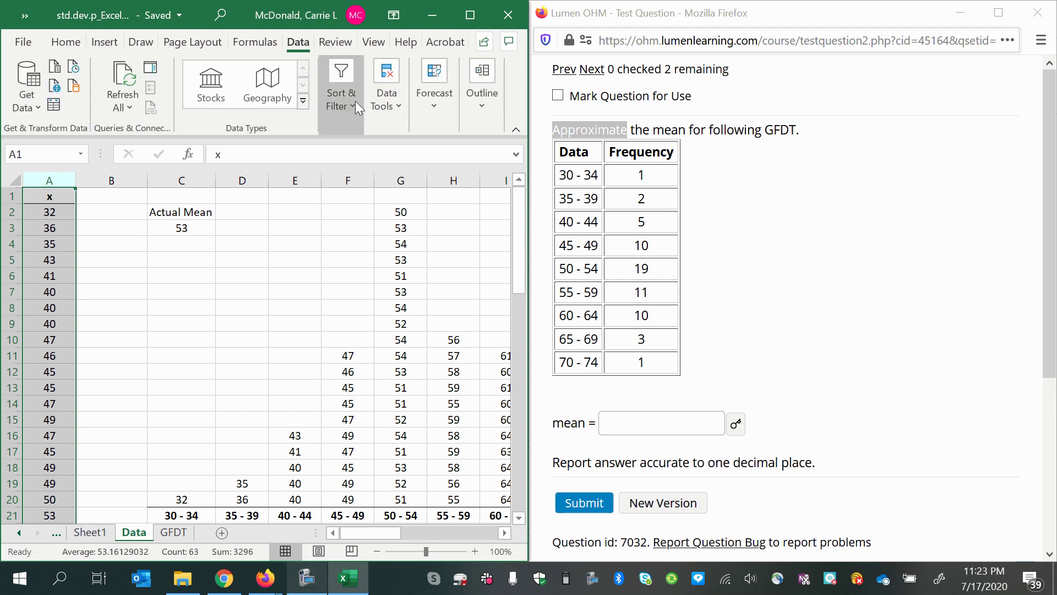
pyautogui.click(470, 15)
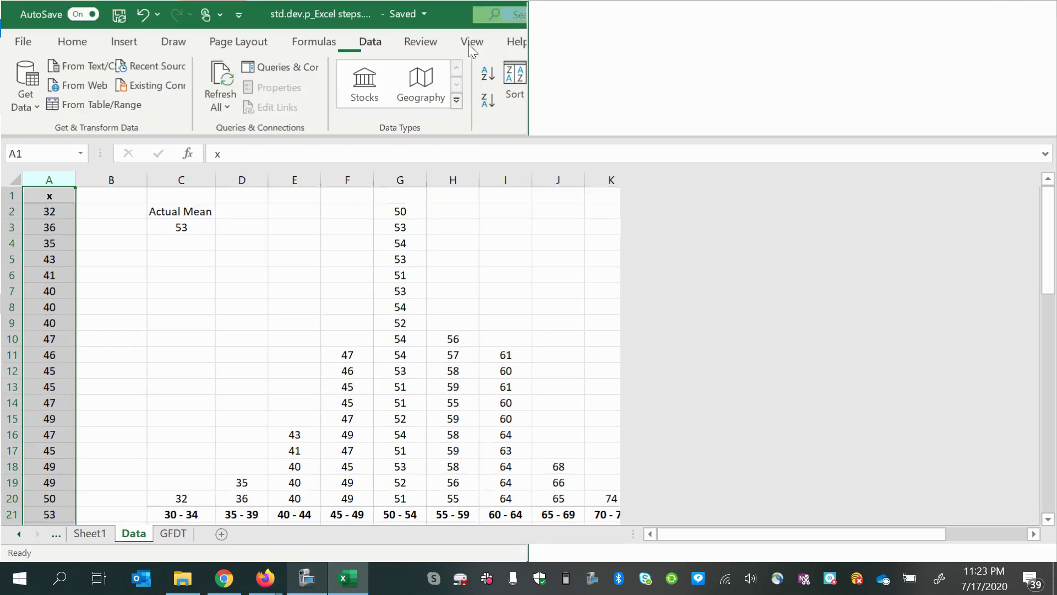
pyautogui.click(600, 77)
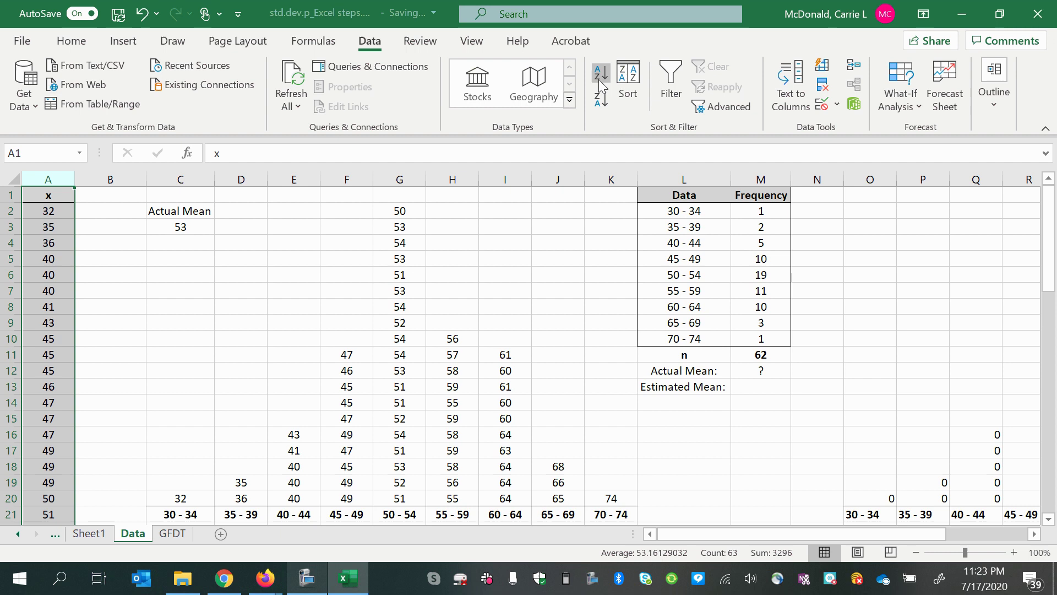
# Move the 32 from A2 into C20 and the 35 from A3 into D19.
pyautogui.click(58, 210)
pyautogui.click(56, 226)
pyautogui.click(54, 241)
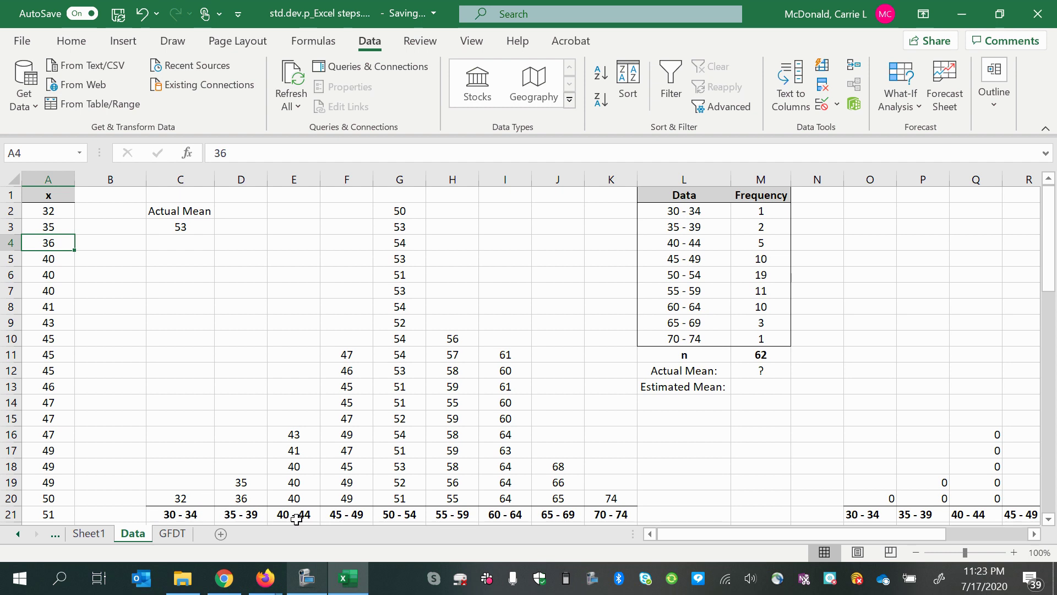
pyautogui.click(47, 212)
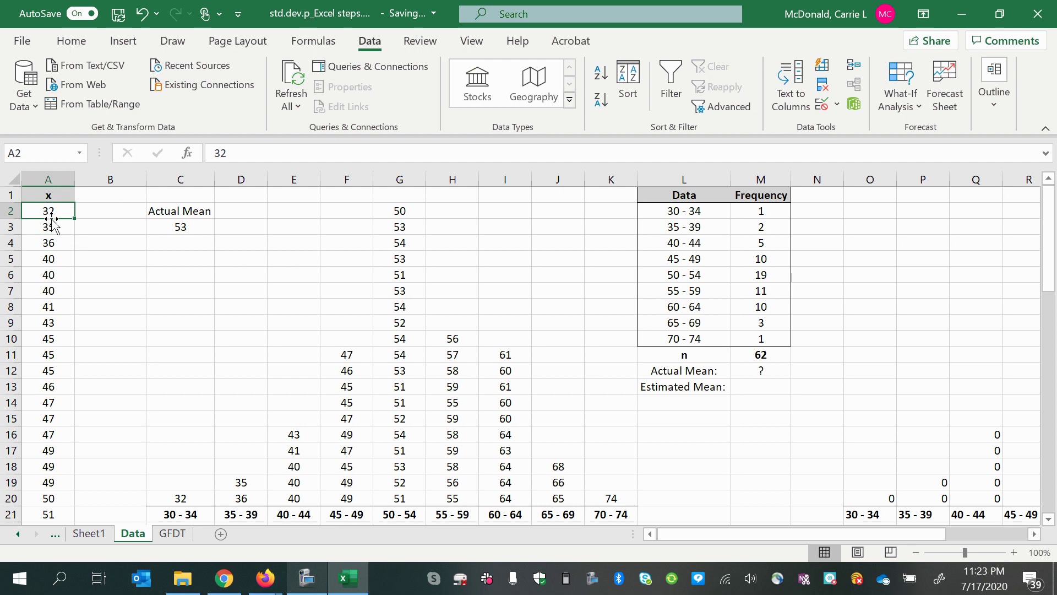
pyautogui.moveTo(49, 215); pyautogui.dragTo(182, 501)
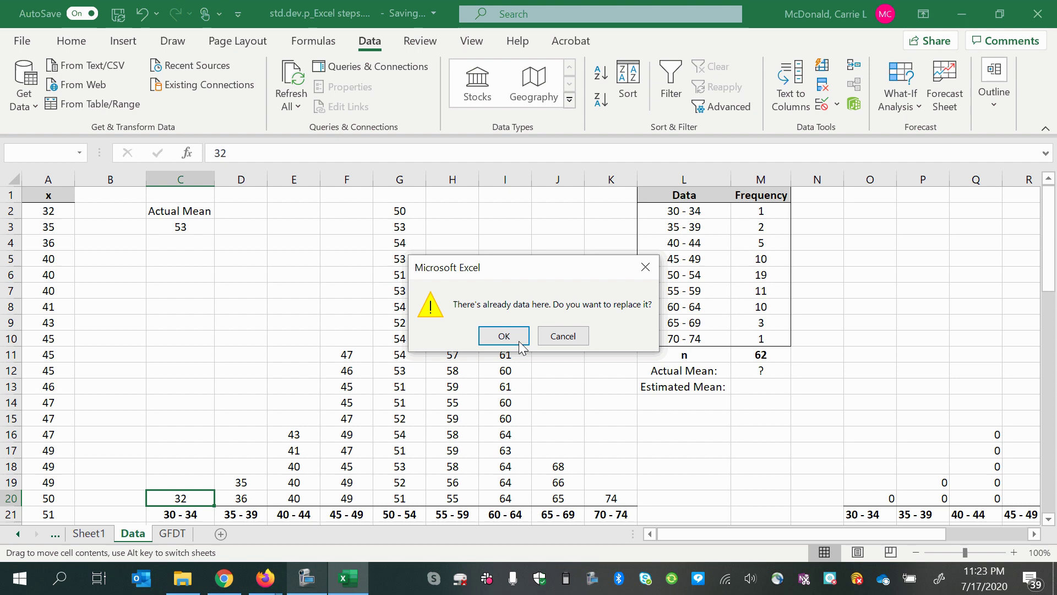
pyautogui.click(498, 337)
pyautogui.click(65, 228)
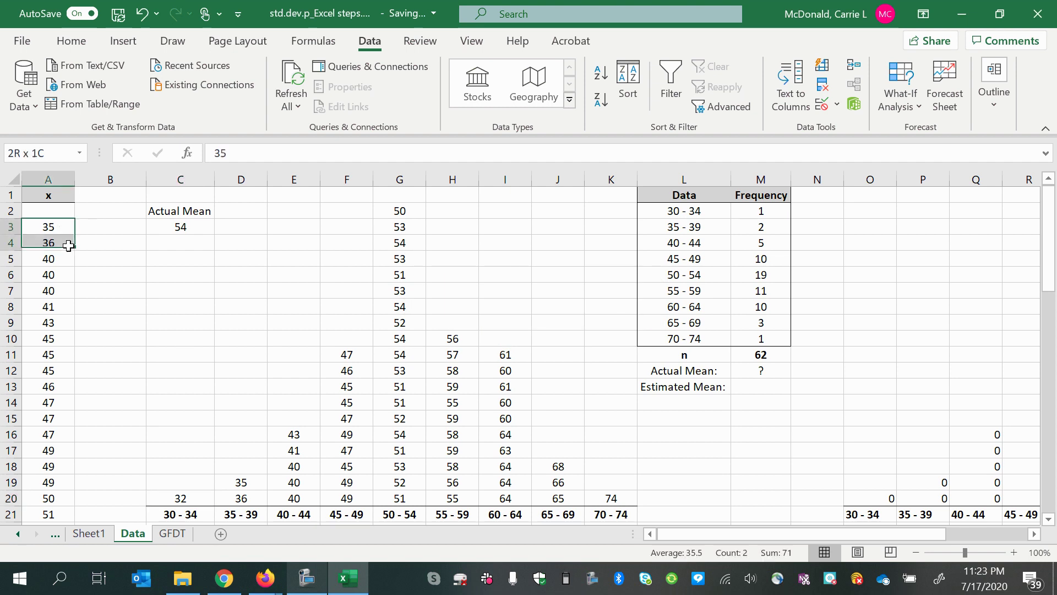
pyautogui.moveTo(69, 228); pyautogui.dragTo(245, 488)
pyautogui.click(494, 345)
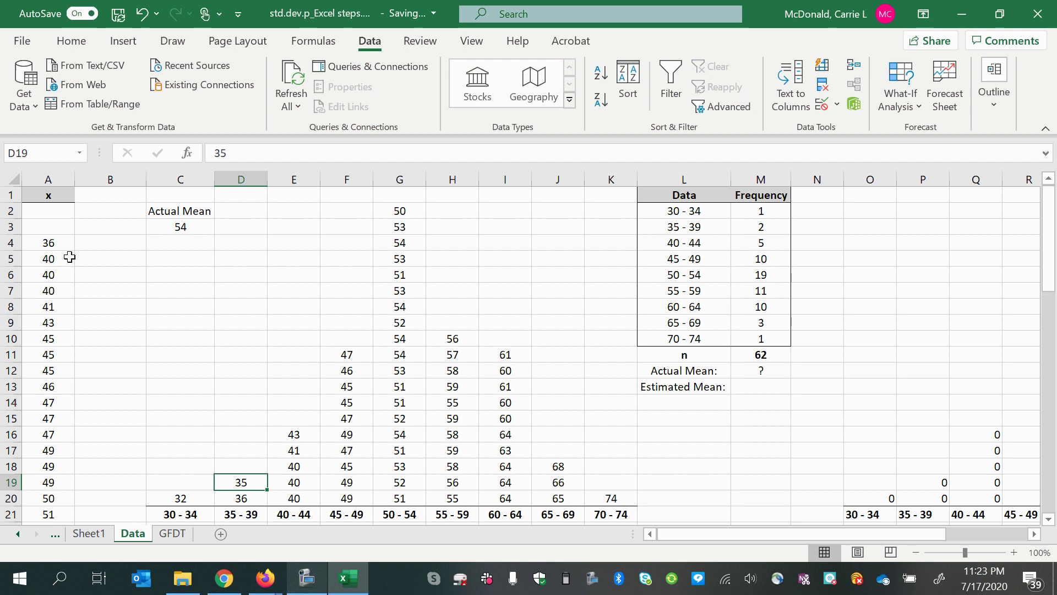
# Undo both value moves, restoring the sorted column and the mean of 53.
pyautogui.click(55, 243)
pyautogui.click(66, 260)
pyautogui.moveTo(65, 258); pyautogui.dragTo(65, 290)
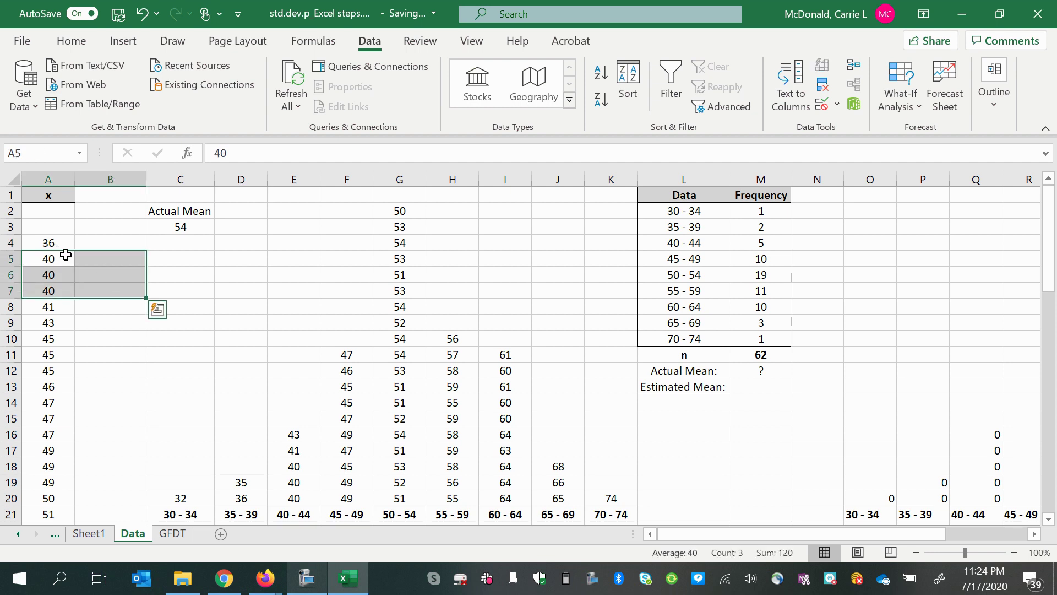
pyautogui.click(69, 243)
pyautogui.hotkey('ctrl', 'z')
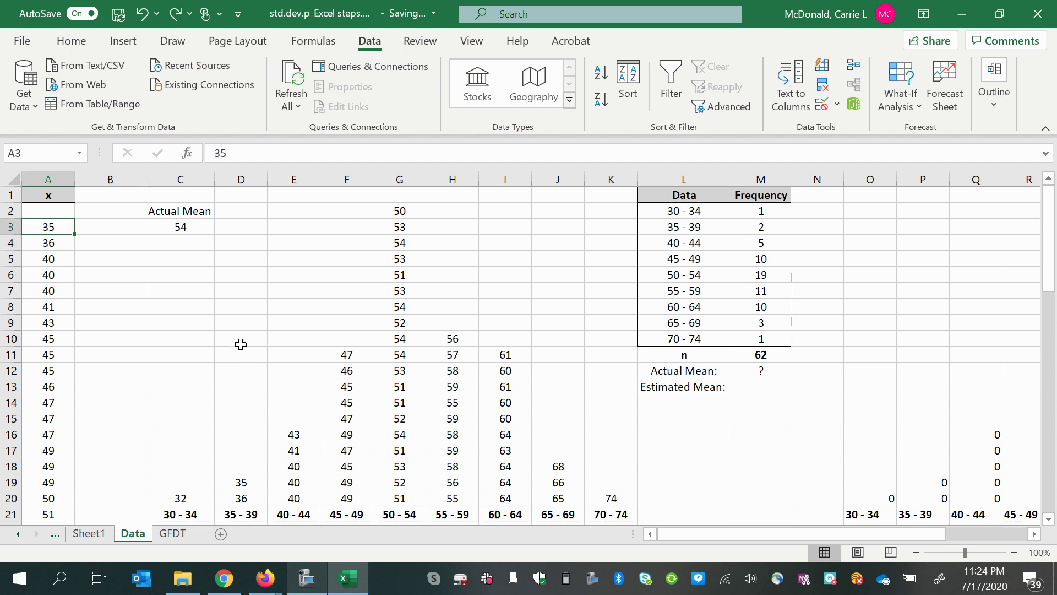
pyautogui.hotkey('ctrl', 'z')
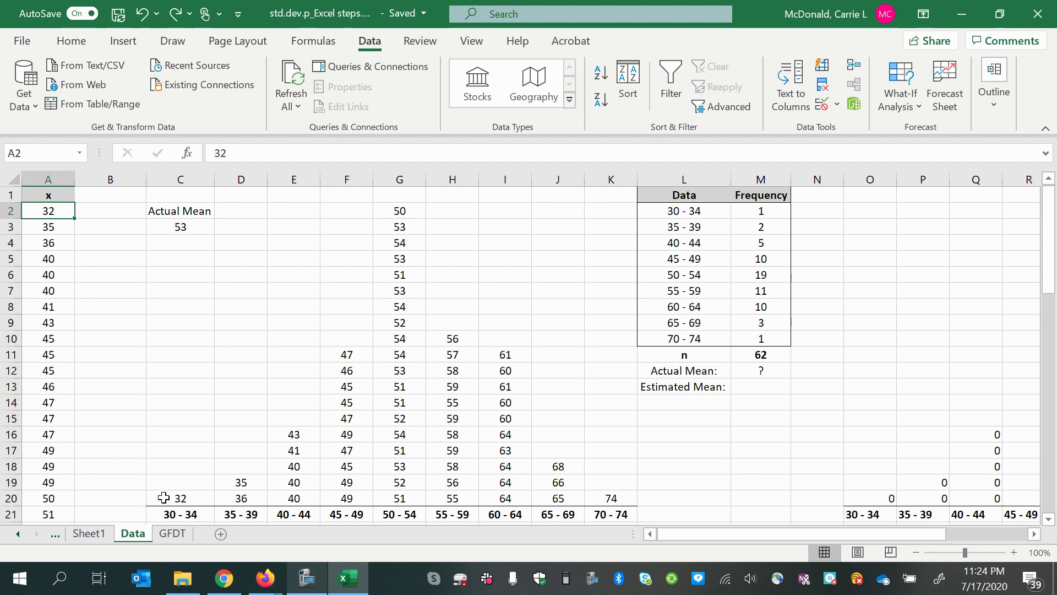
# Rewrite C3 as =AVERAGE(C6:H20,G2:G5,I11:K20), still giving an actual mean of 53.
pyautogui.click(185, 228)
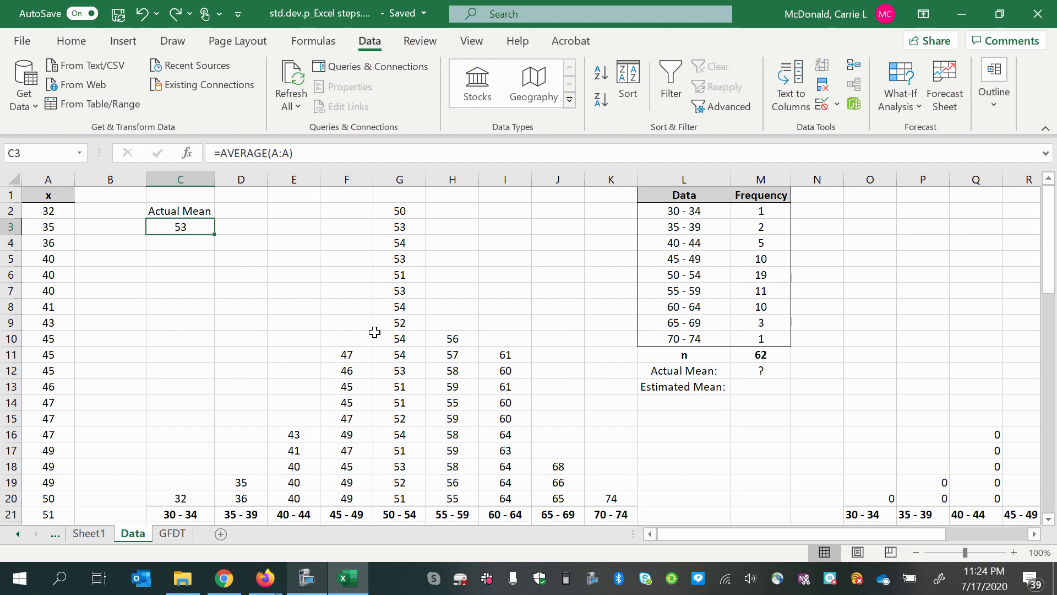
pyautogui.write('=')
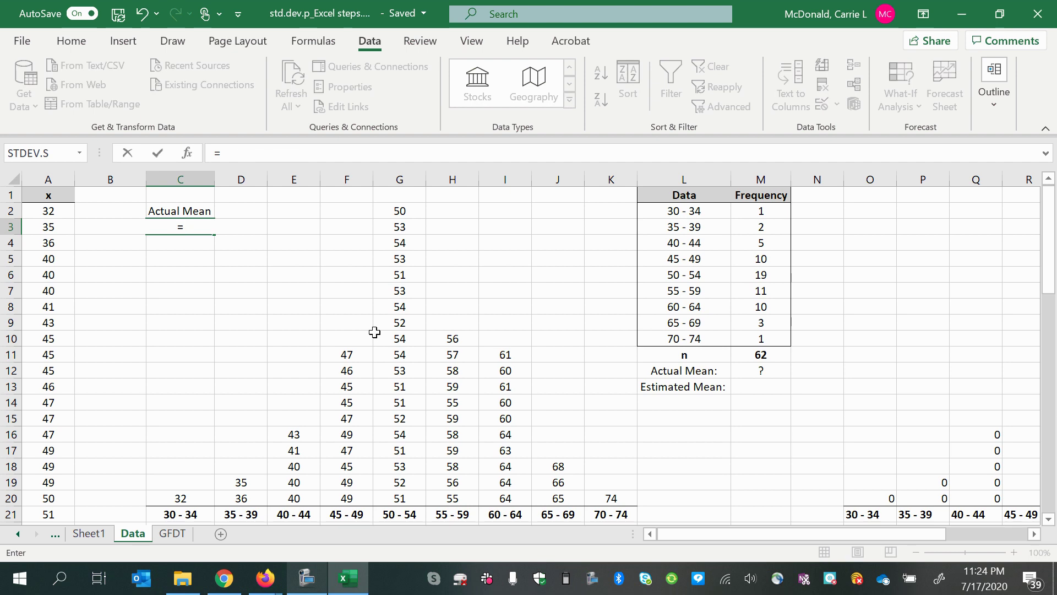
pyautogui.write('average(')
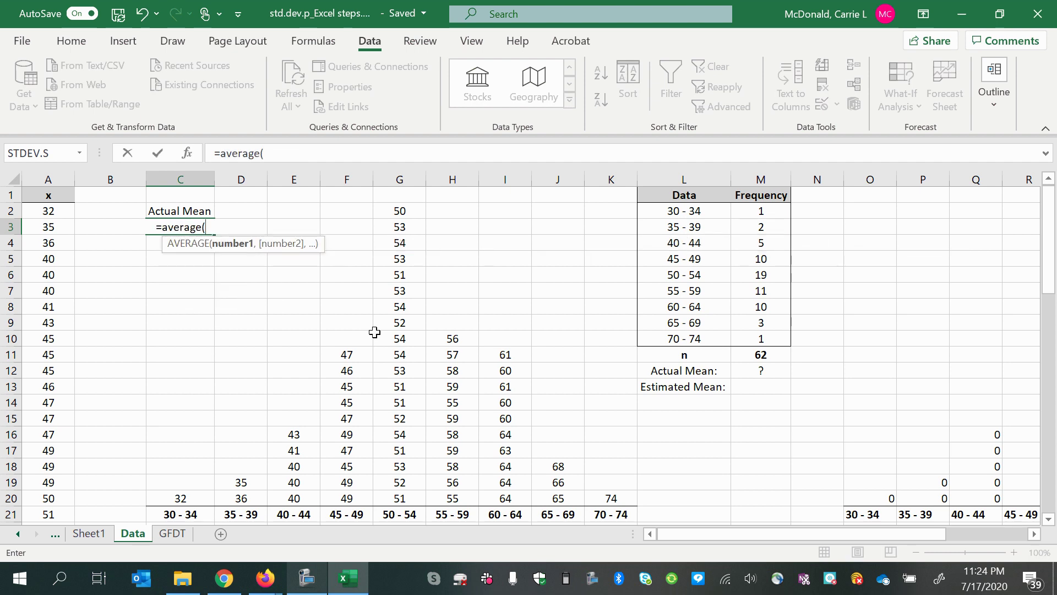
pyautogui.moveTo(171, 497); pyautogui.dragTo(453, 273)
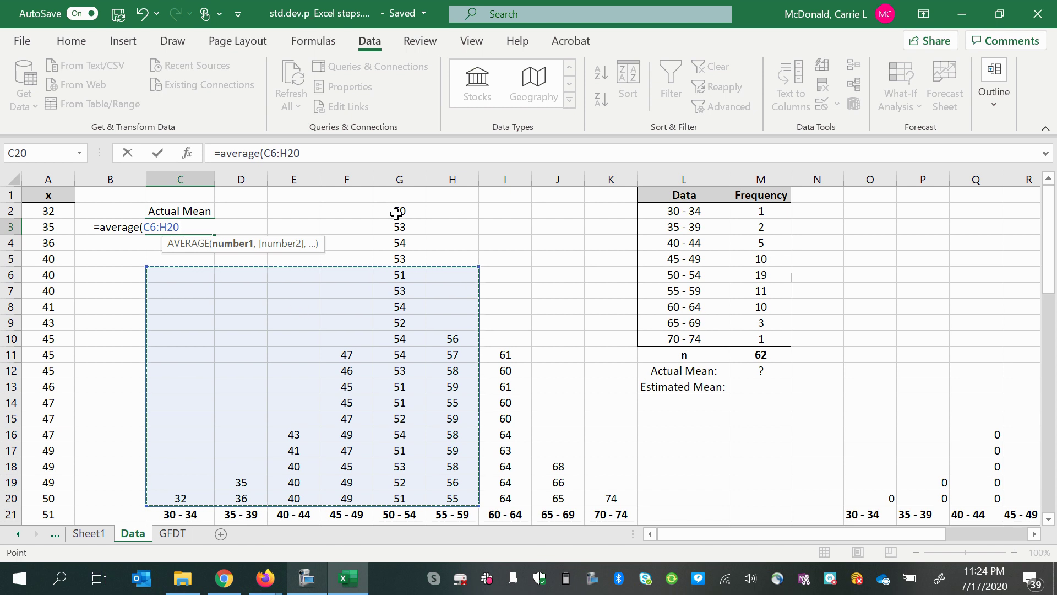
pyautogui.write(',')
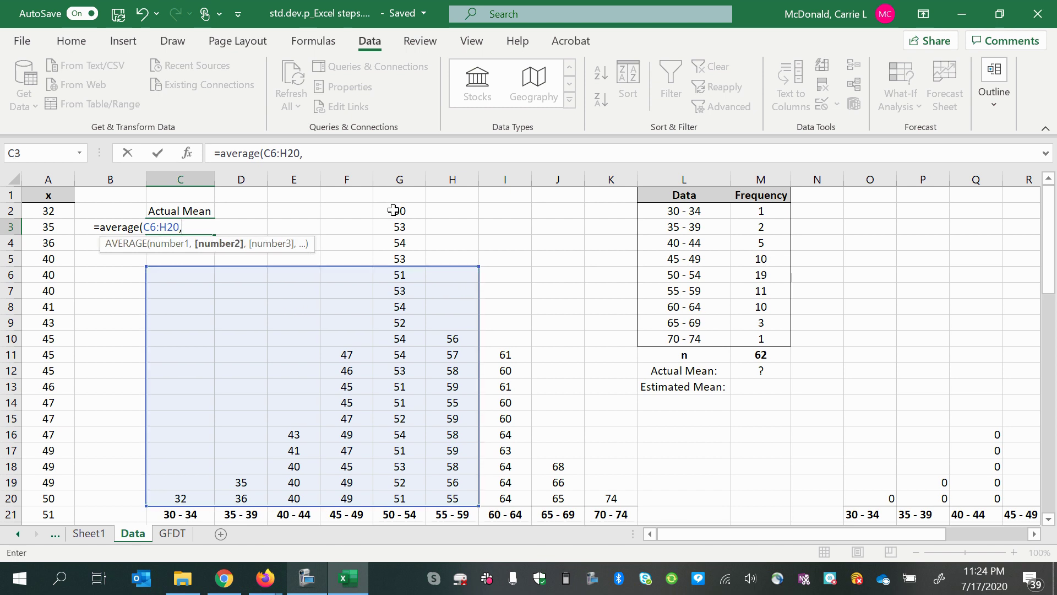
pyautogui.moveTo(394, 211); pyautogui.dragTo(398, 271)
pyautogui.write(',')
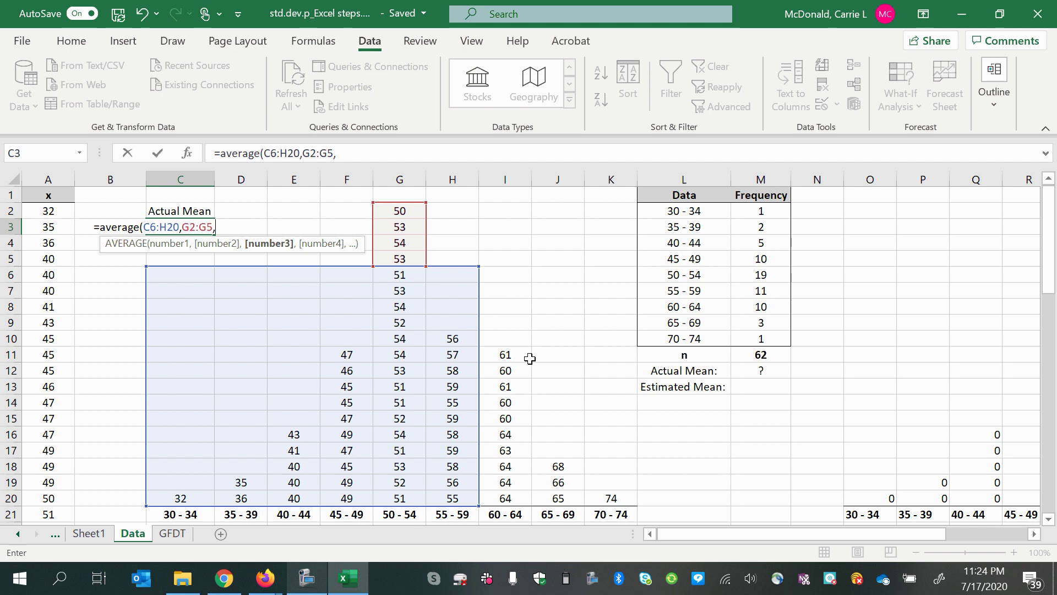
pyautogui.moveTo(504, 355); pyautogui.dragTo(610, 496)
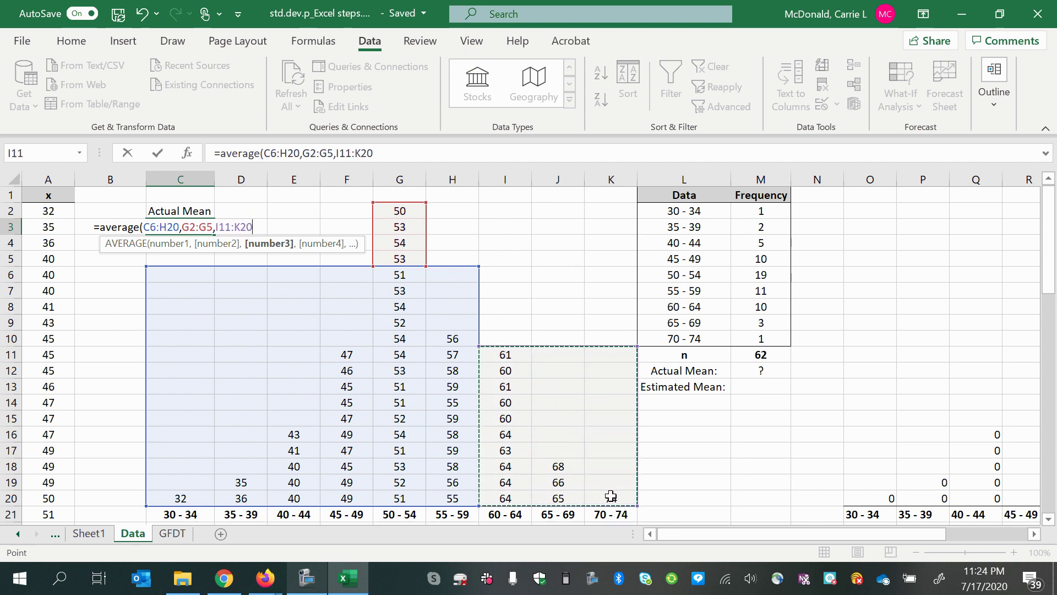
pyautogui.press('Return')
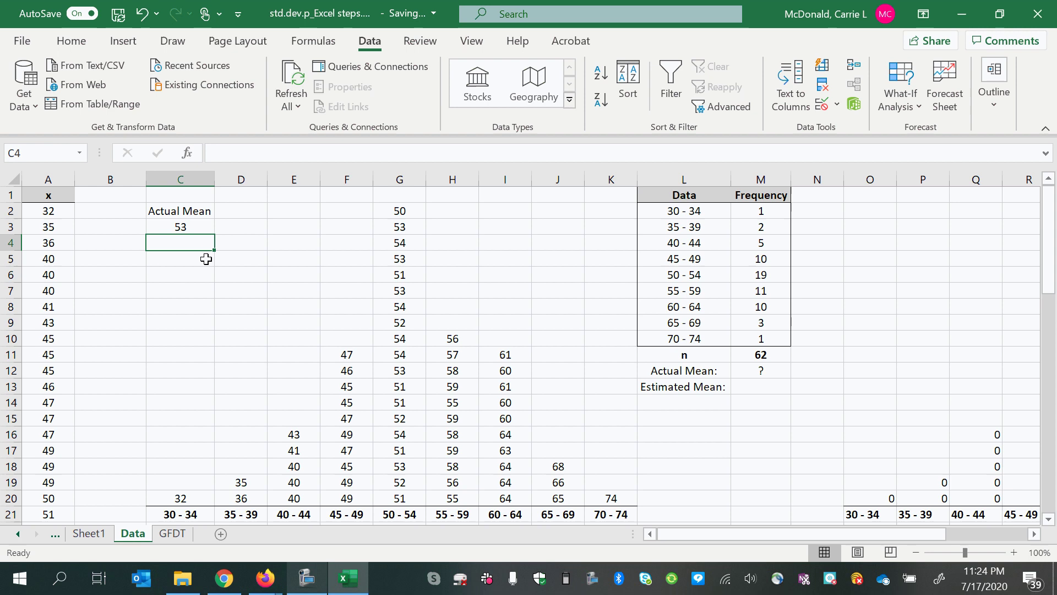
pyautogui.click(178, 229)
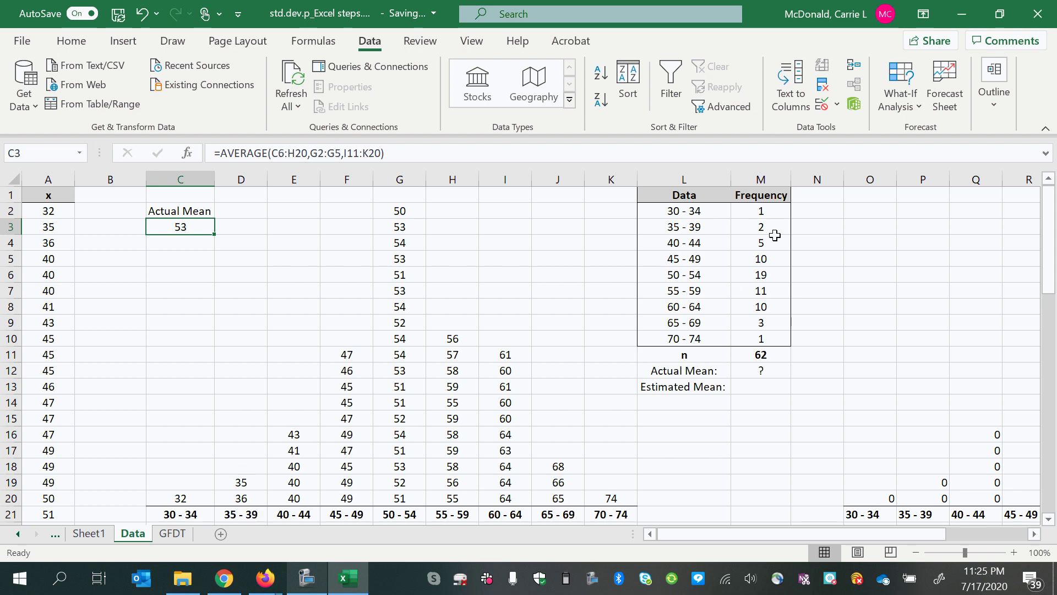
pyautogui.click(762, 370)
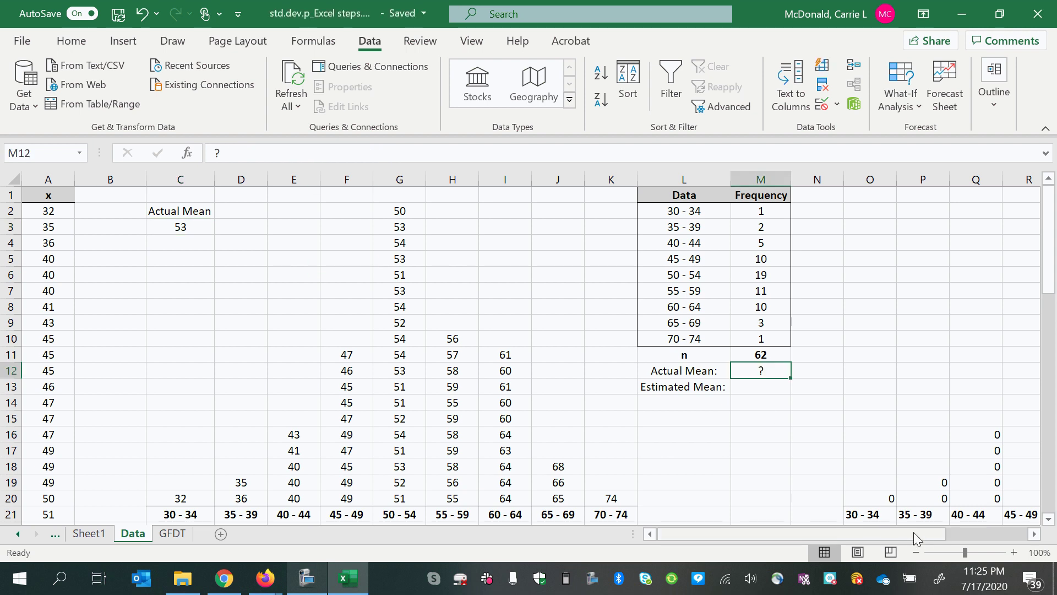
pyautogui.moveTo(913, 532); pyautogui.dragTo(1005, 532)
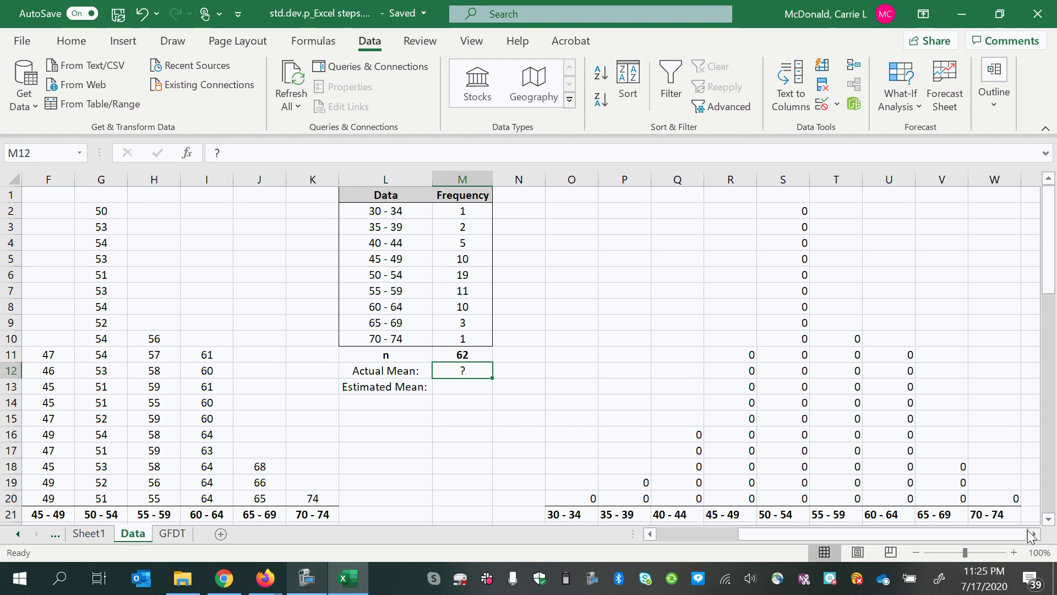
pyautogui.click(1034, 534)
pyautogui.click(1033, 534)
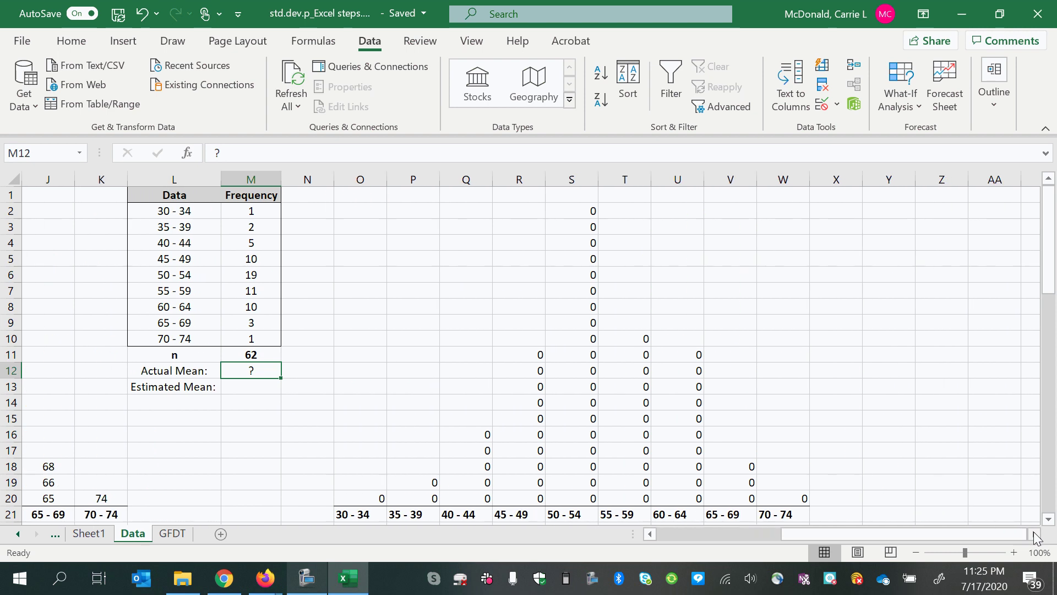
pyautogui.click(1034, 534)
pyautogui.click(1034, 534)
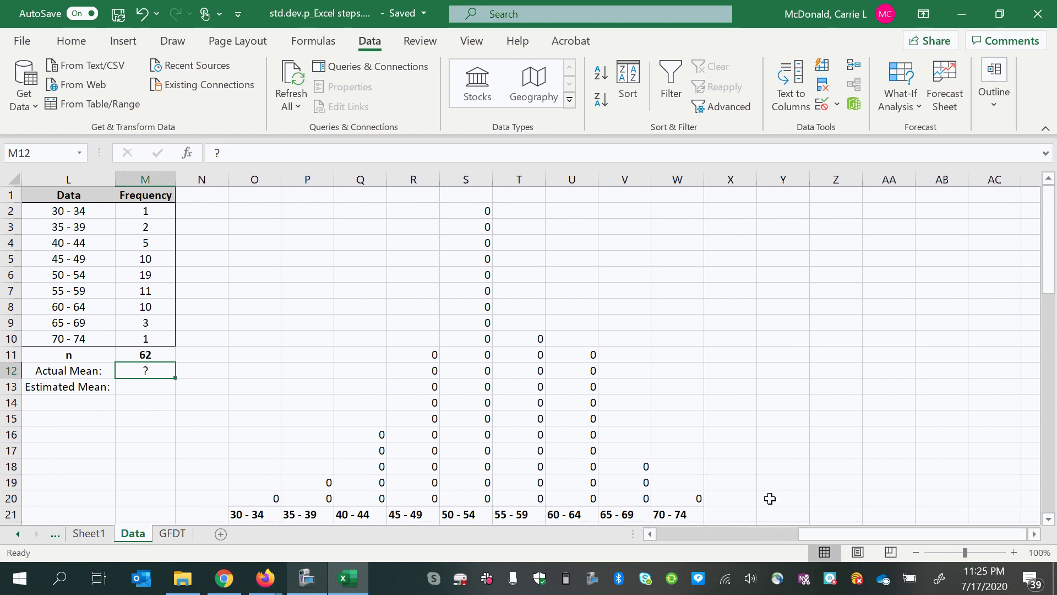
pyautogui.moveTo(41, 193); pyautogui.dragTo(163, 337)
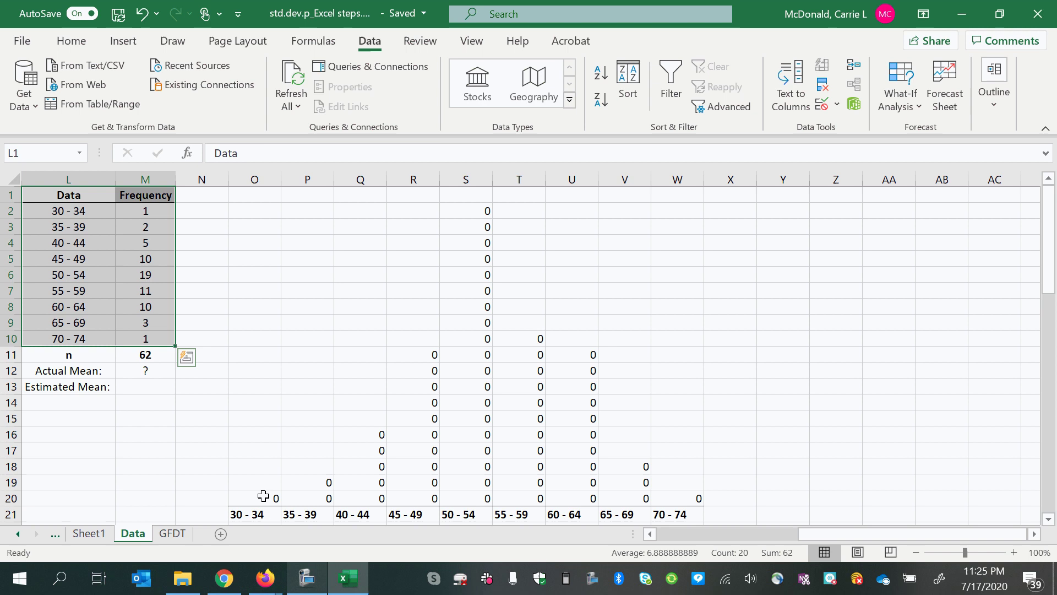
pyautogui.click(144, 211)
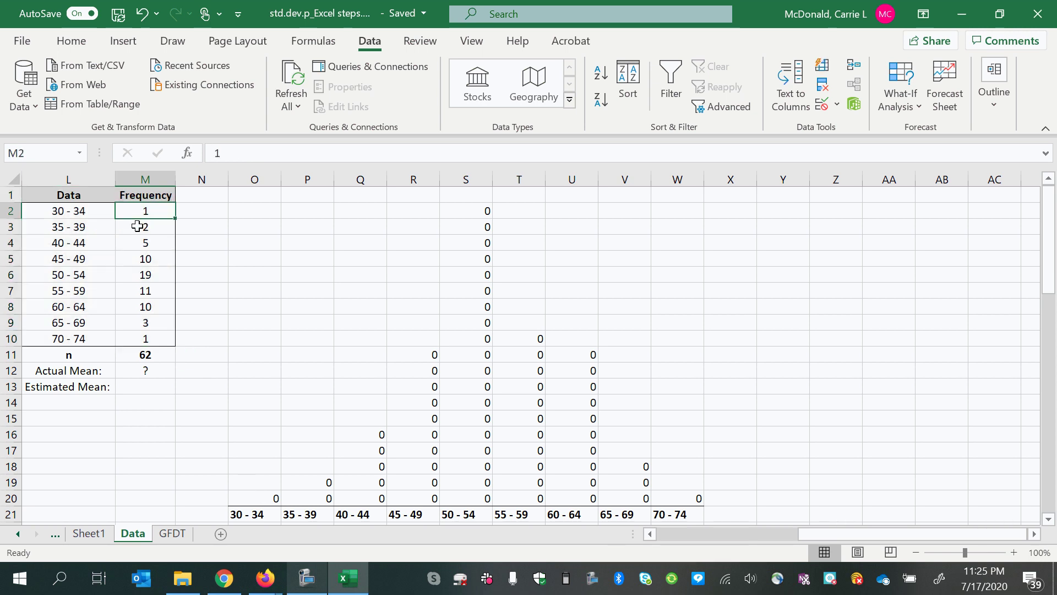
pyautogui.click(140, 230)
pyautogui.click(145, 243)
pyautogui.click(148, 259)
pyautogui.click(149, 275)
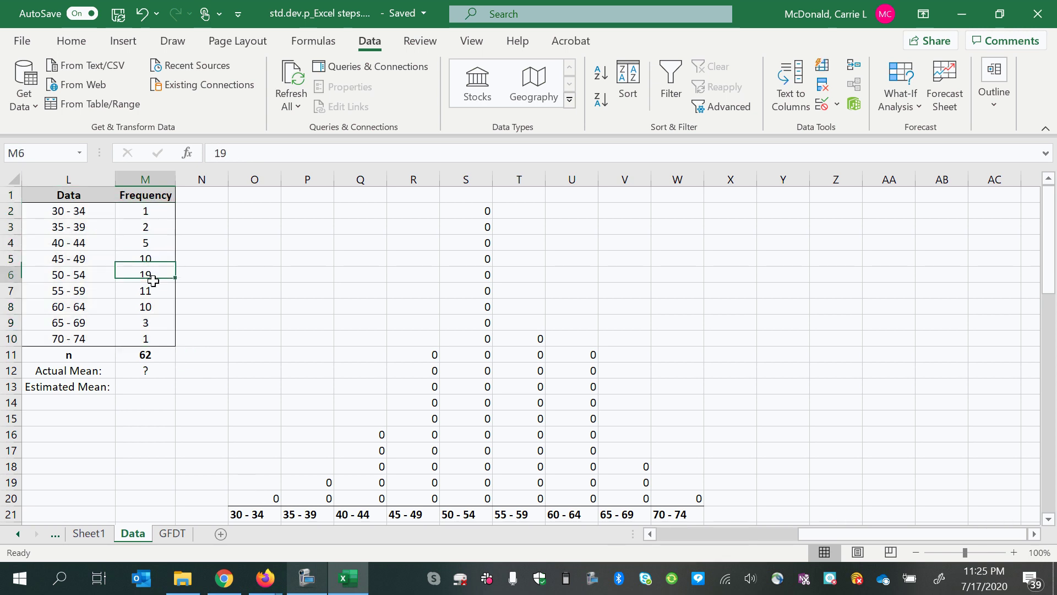
pyautogui.click(155, 215)
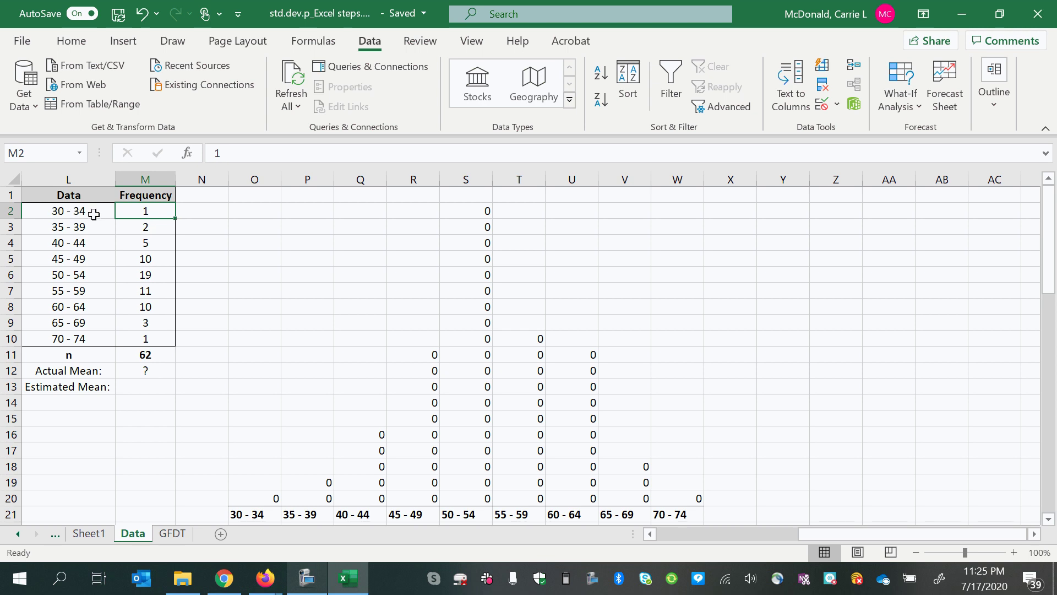
pyautogui.click(134, 228)
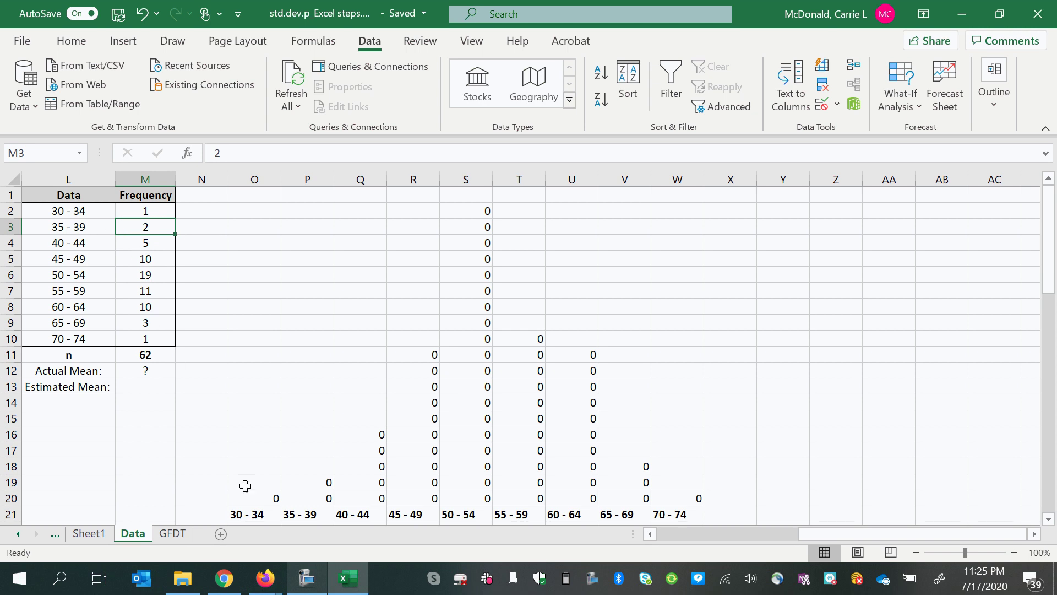
pyautogui.click(135, 212)
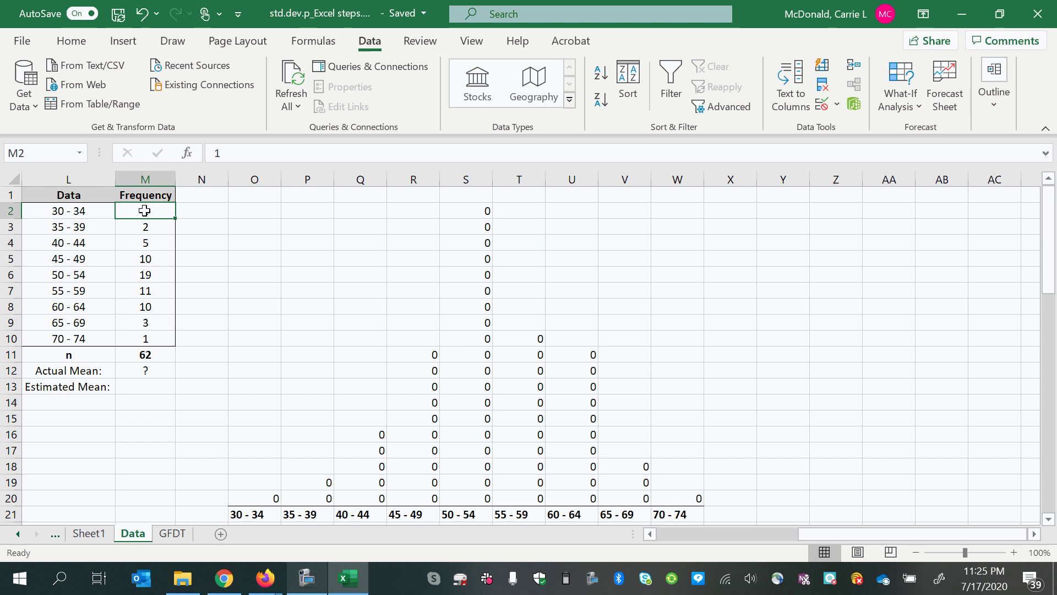
pyautogui.click(210, 198)
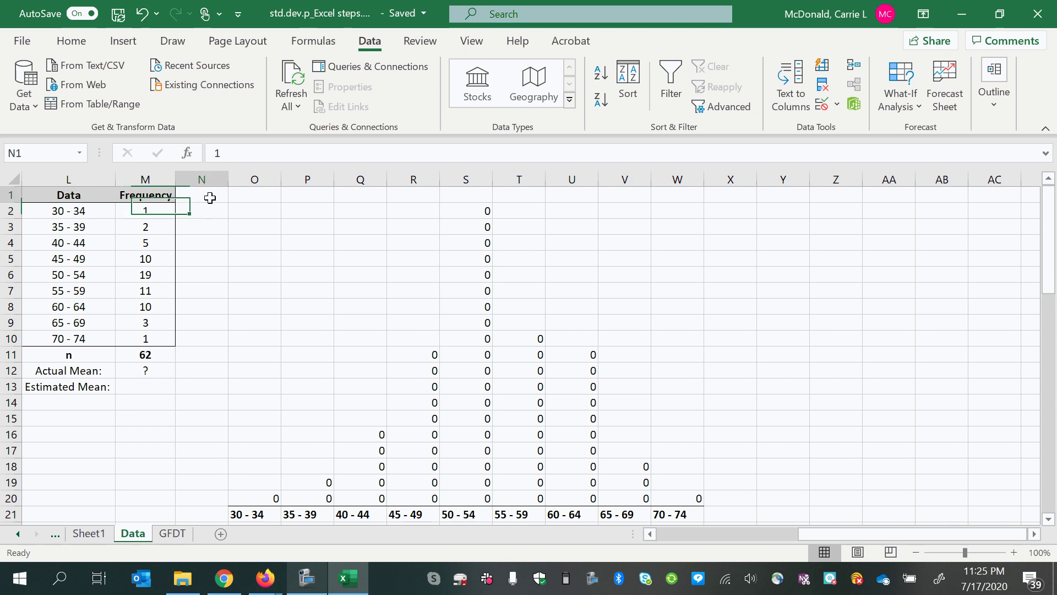
# Add a 'midpoint' column header and compute the first class midpoint, 32, from (30+34).
pyautogui.write('midpoint')
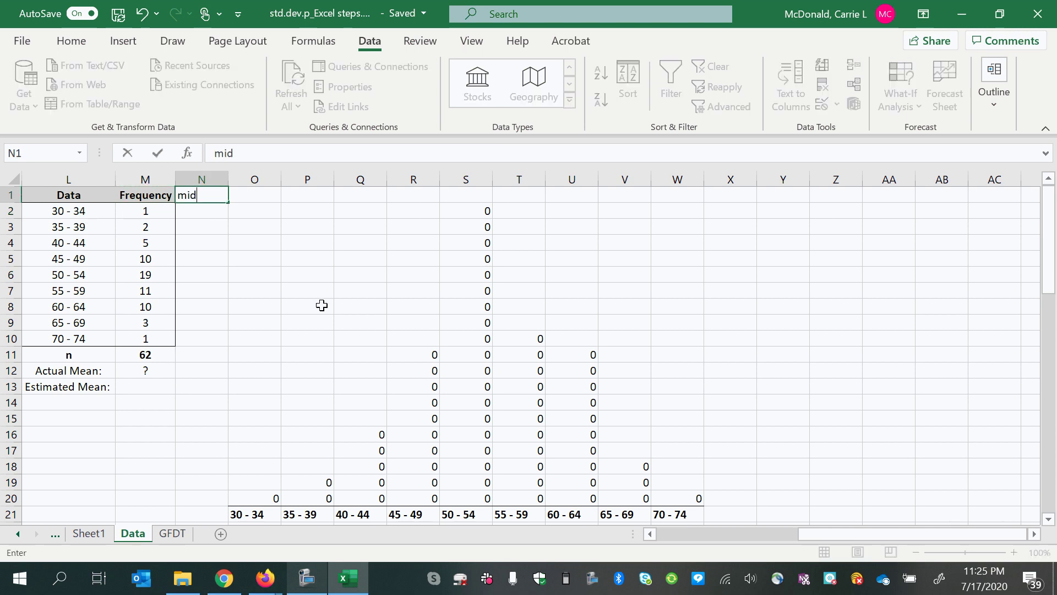
pyautogui.press('Return')
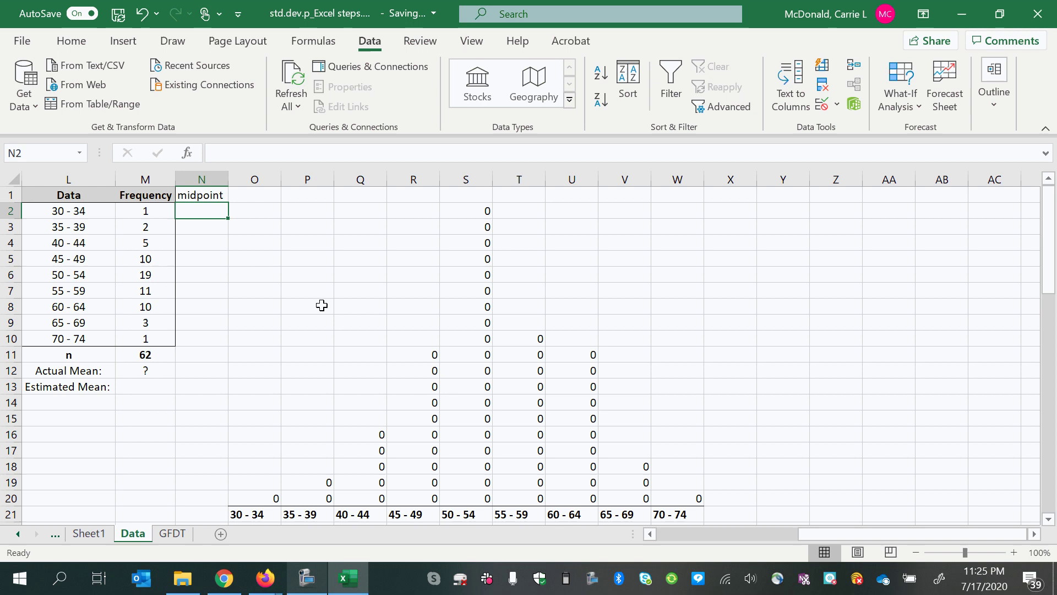
pyautogui.write('=(30')
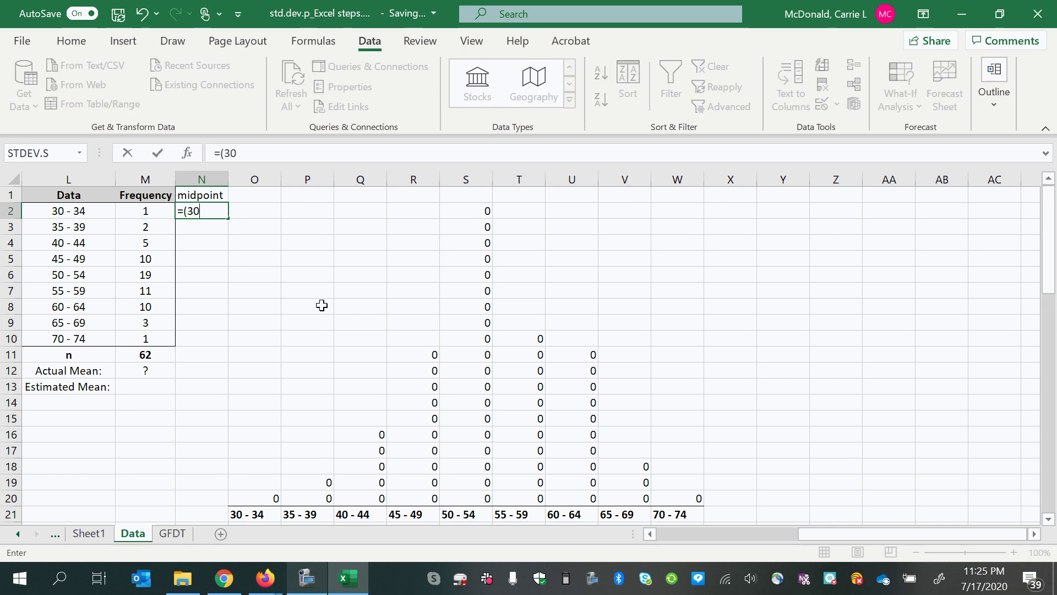
pyautogui.write('+34)/2')
pyautogui.press('Return')
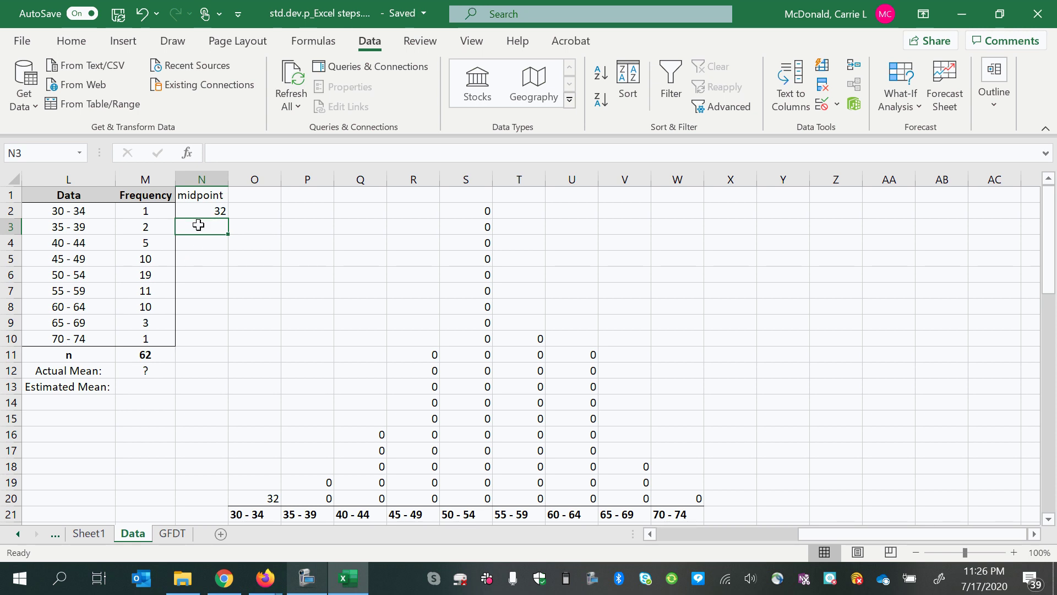
# Enter =N2+5 for the second midpoint, 37, and fill it down to the 70-74 class.
pyautogui.write('=')
pyautogui.click(208, 211)
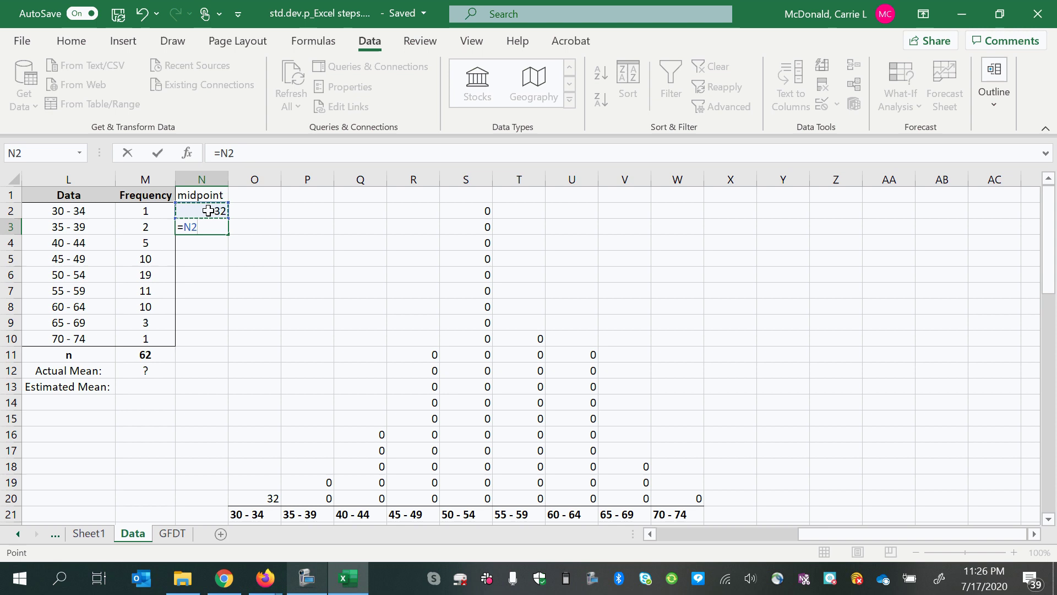
pyautogui.write('+5')
pyautogui.press('Return')
pyautogui.click(215, 231)
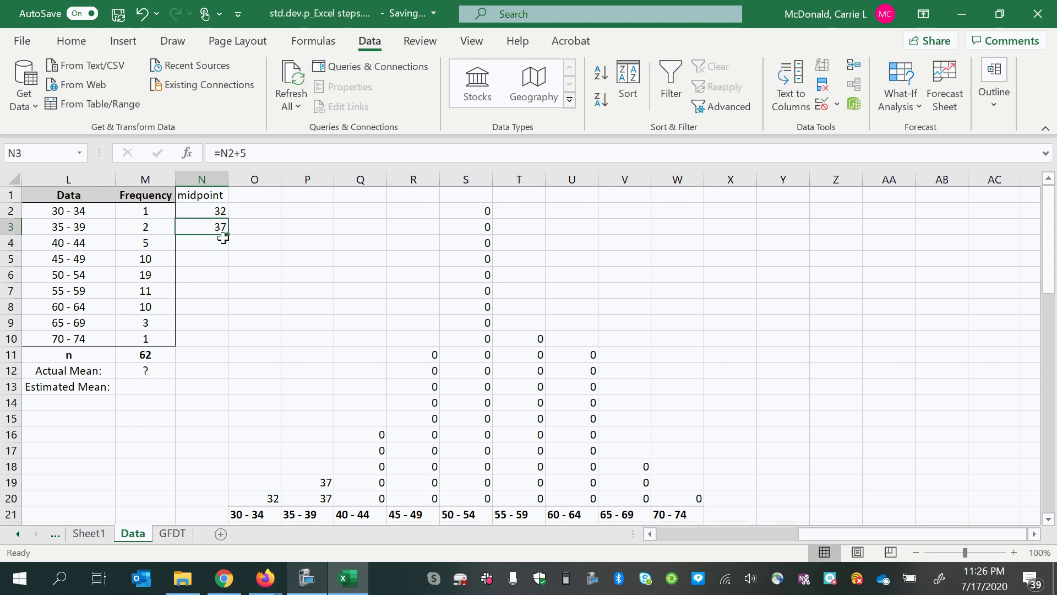
pyautogui.moveTo(230, 237); pyautogui.dragTo(220, 346)
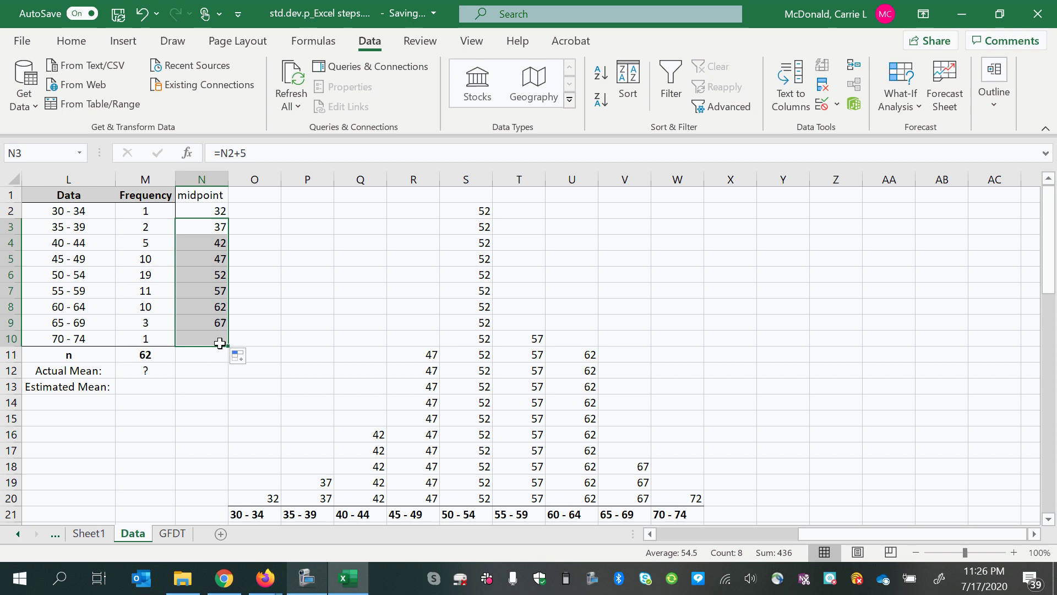
pyautogui.click(352, 499)
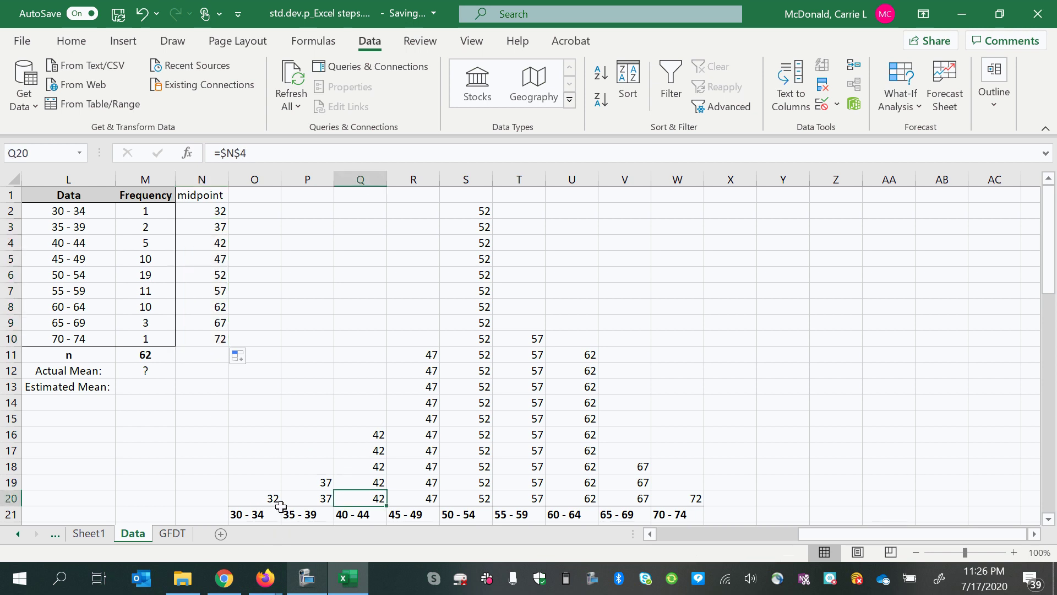
pyautogui.click(262, 502)
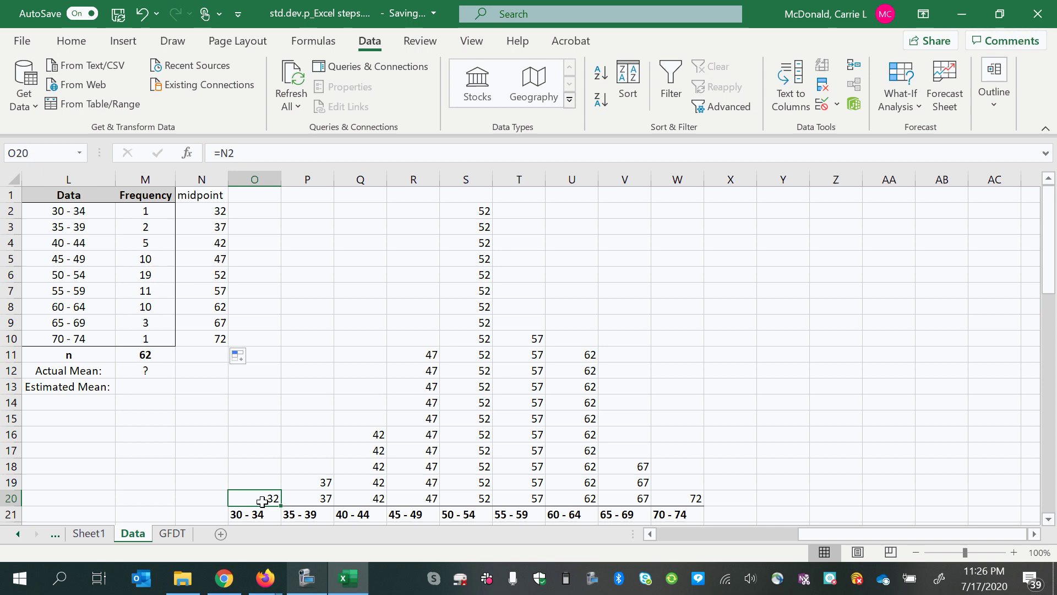
pyautogui.click(216, 212)
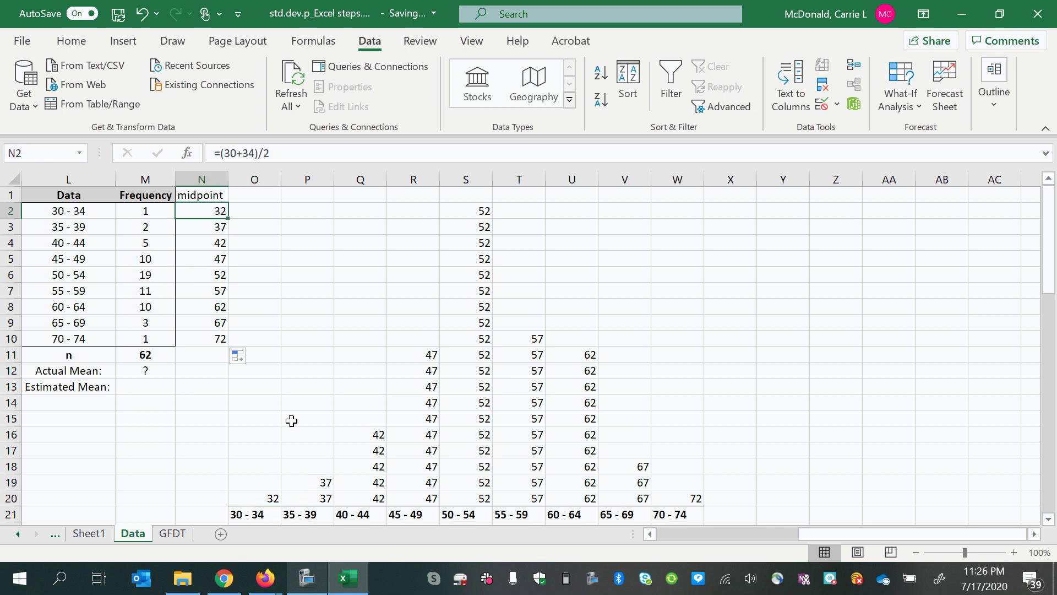
pyautogui.click(157, 222)
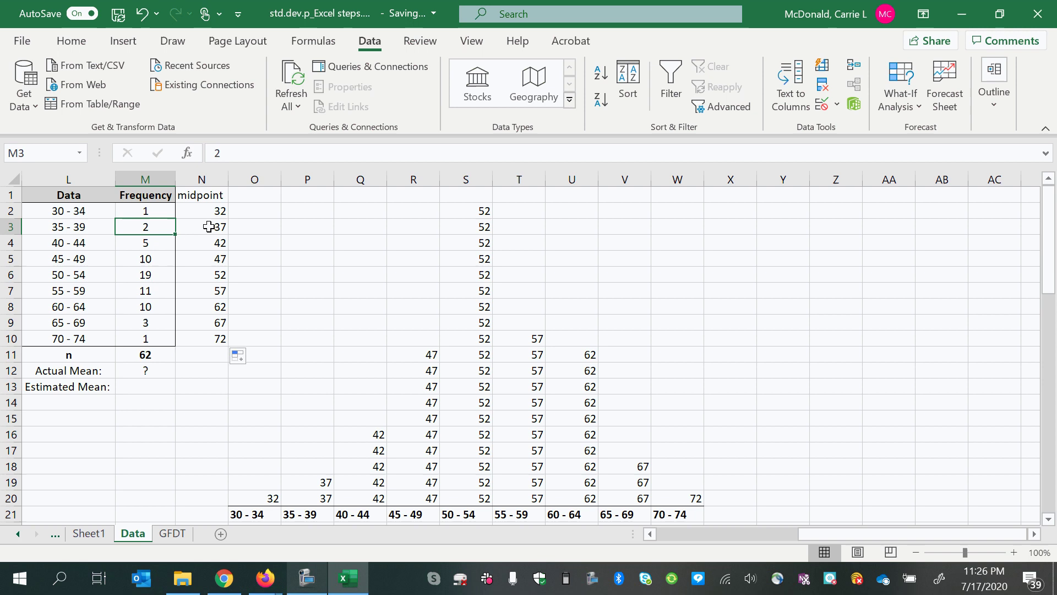
pyautogui.click(207, 231)
pyautogui.moveTo(311, 482); pyautogui.dragTo(314, 498)
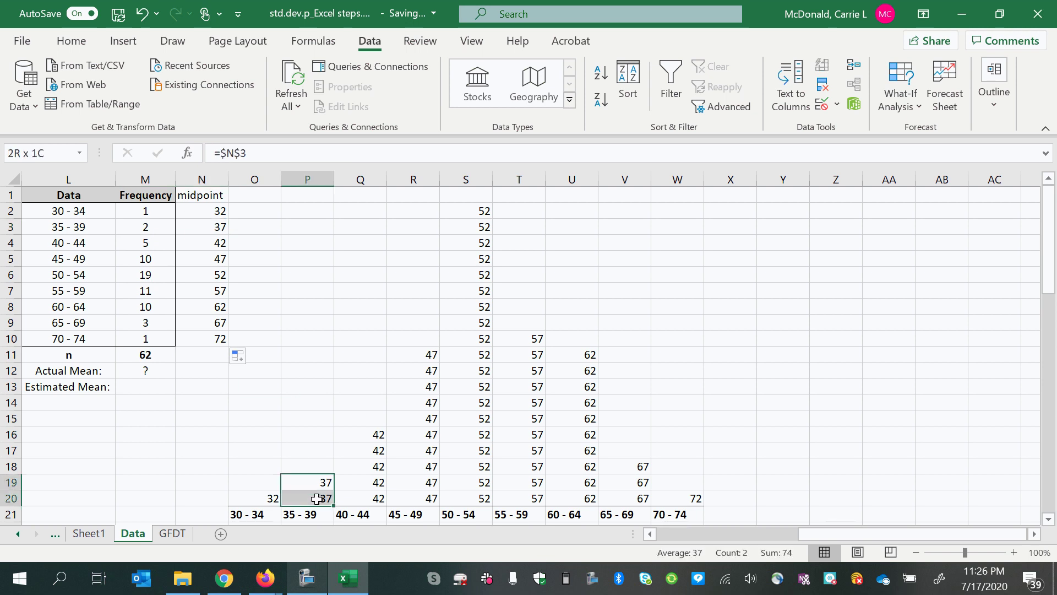
pyautogui.click(158, 245)
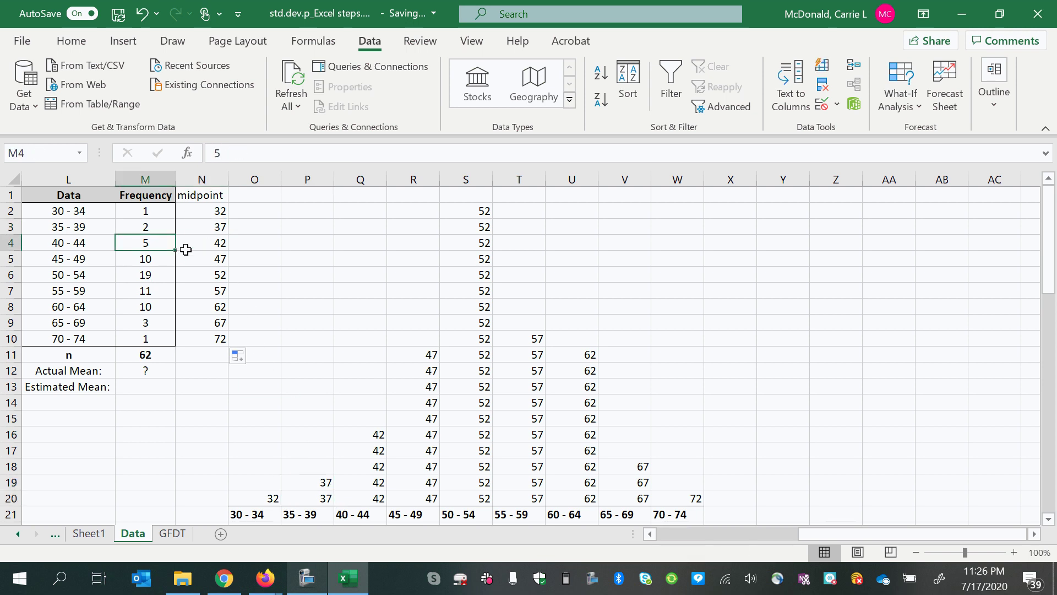
pyautogui.click(213, 244)
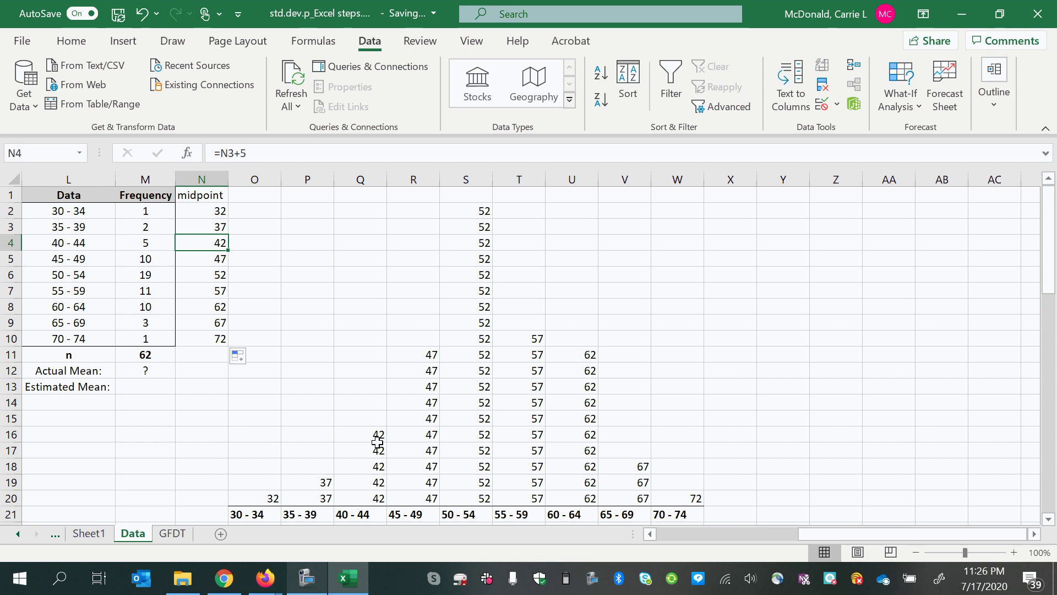
pyautogui.moveTo(378, 437); pyautogui.dragTo(381, 501)
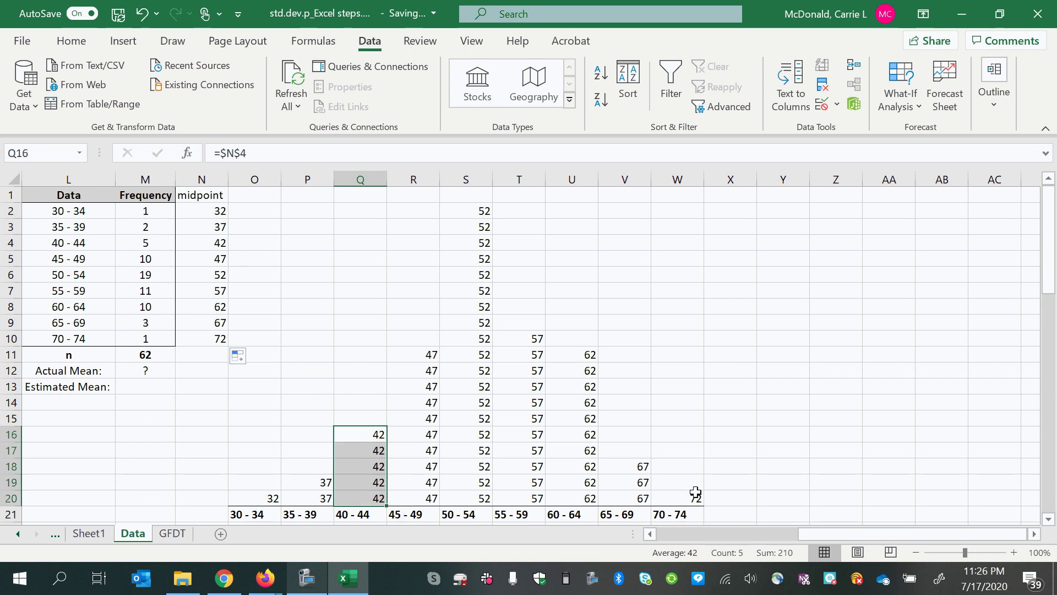
# Enter =AVERAGE over the midpoint grid O2:W20 as the Estimated Mean, giving 53.1.
pyautogui.click(146, 386)
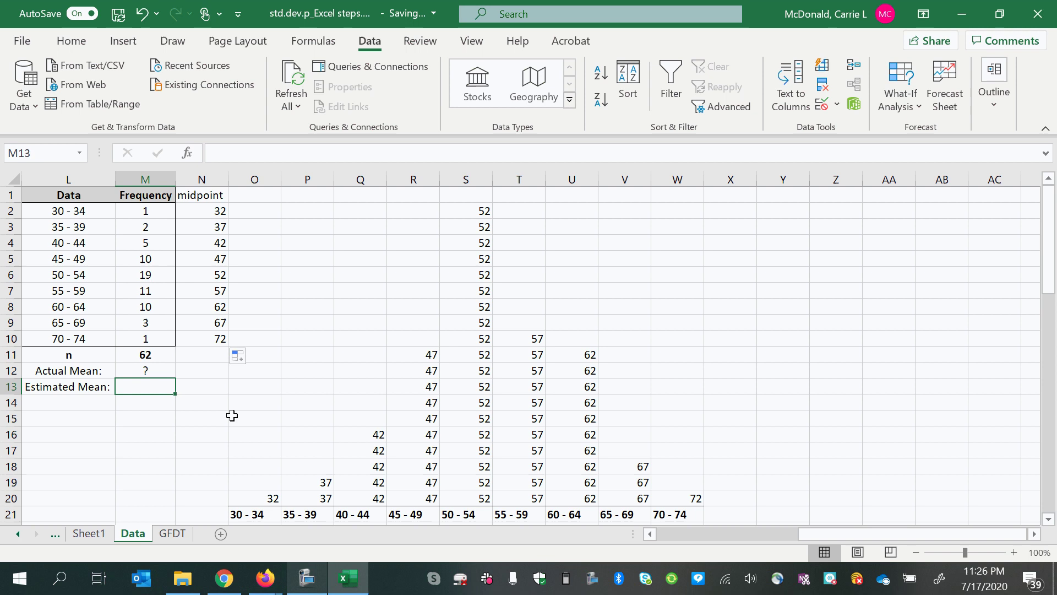
pyautogui.write('=')
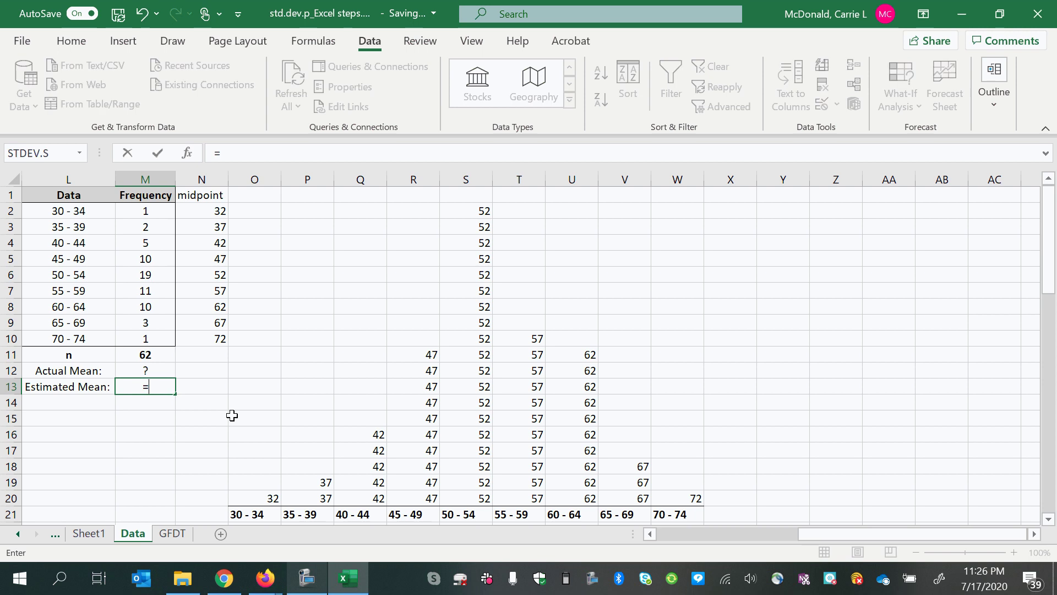
pyautogui.write('averag')
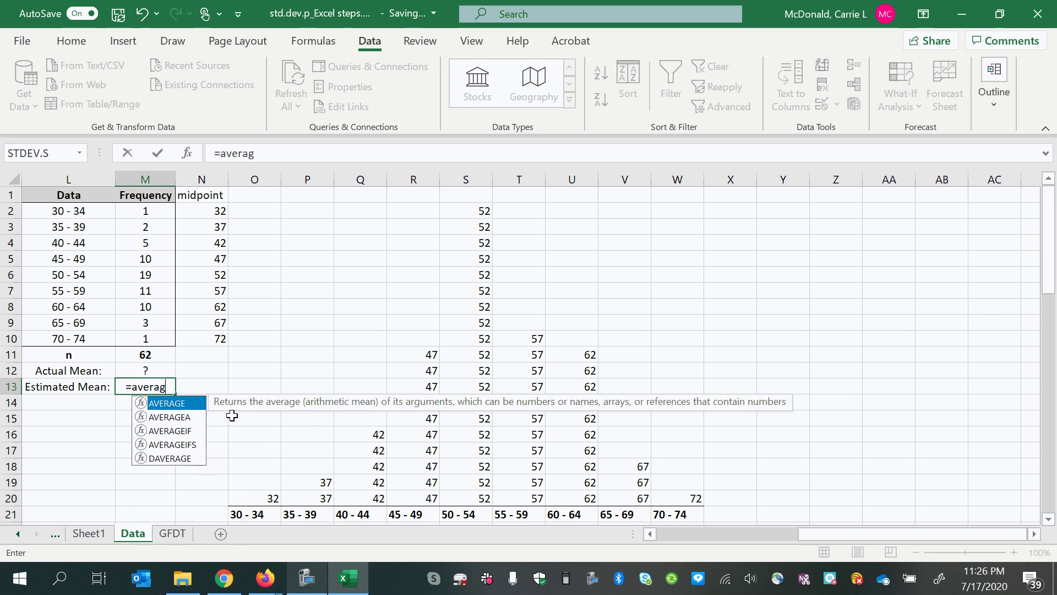
pyautogui.write('e(')
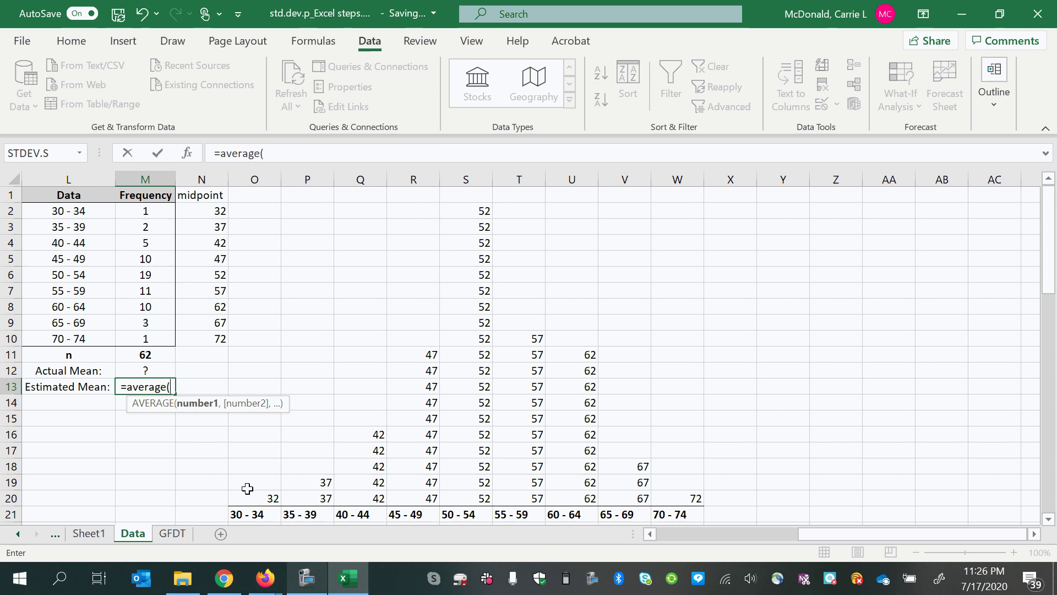
pyautogui.moveTo(253, 488); pyautogui.dragTo(388, 494)
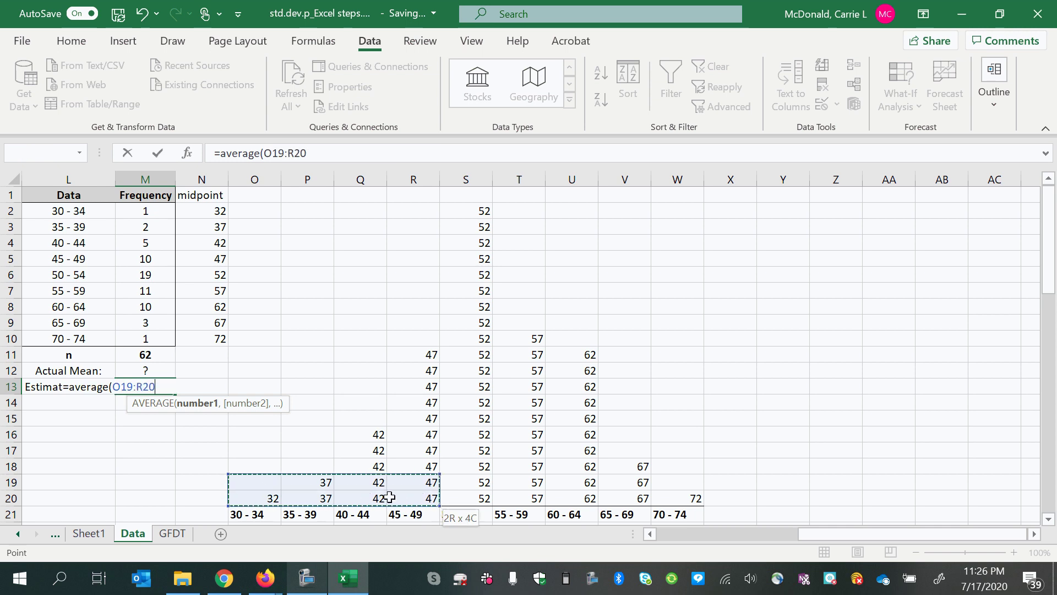
pyautogui.click(251, 468)
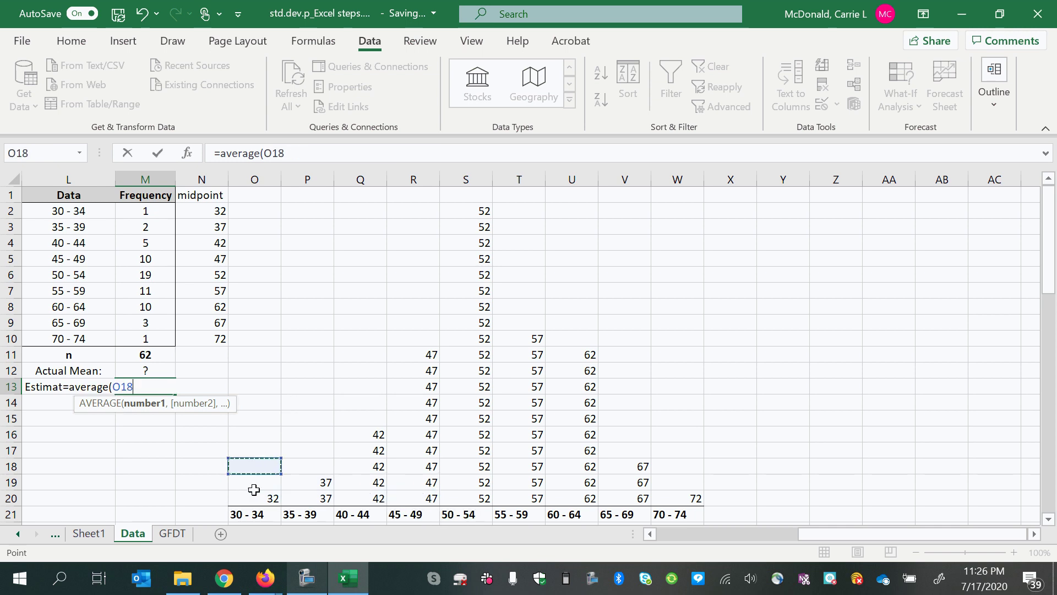
pyautogui.moveTo(252, 491); pyautogui.dragTo(674, 212)
pyautogui.press('Return')
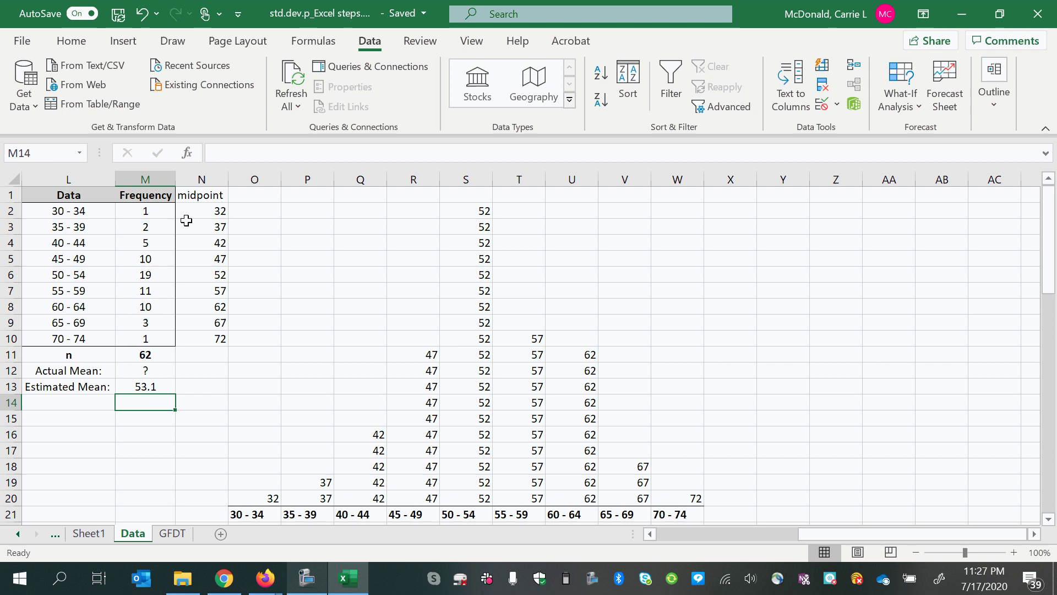
# Add an 'f*x' column multiplying each class frequency by its midpoint.
pyautogui.click(250, 197)
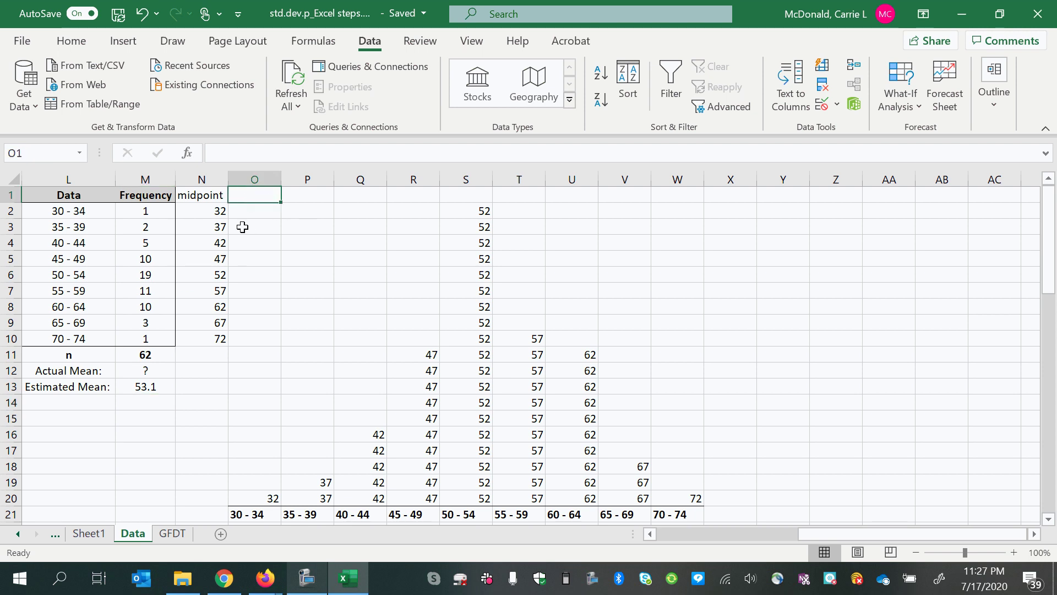
pyautogui.write('f')
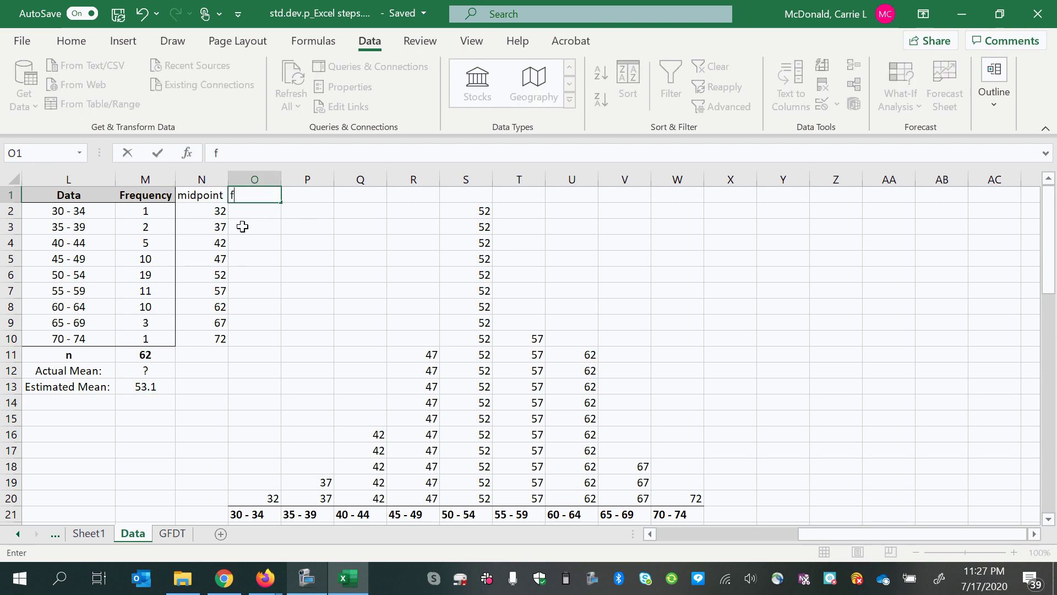
pyautogui.write('*x')
pyautogui.press('Return')
pyautogui.write('=')
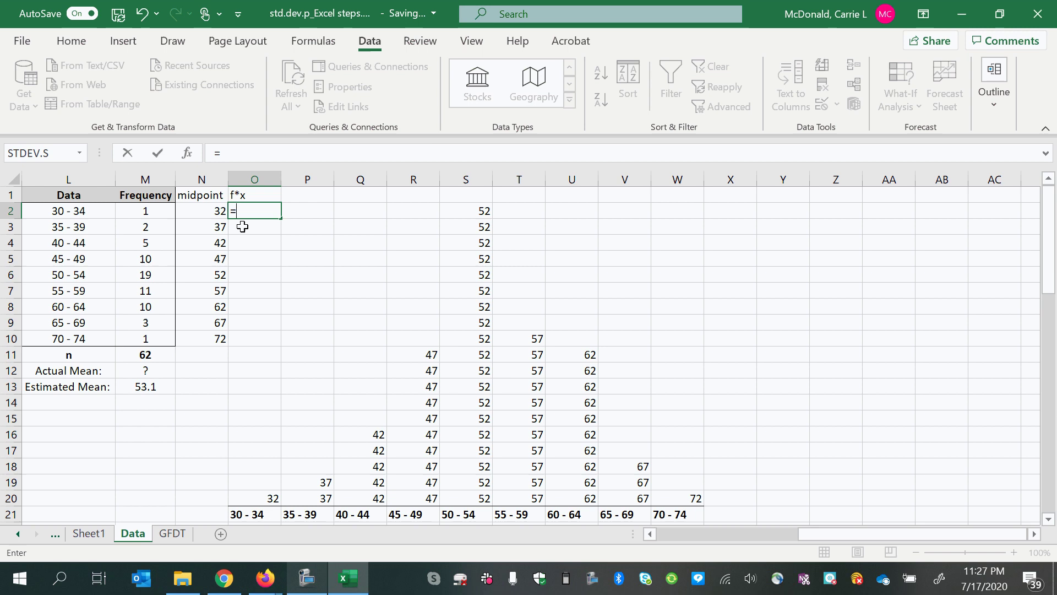
pyautogui.click(166, 206)
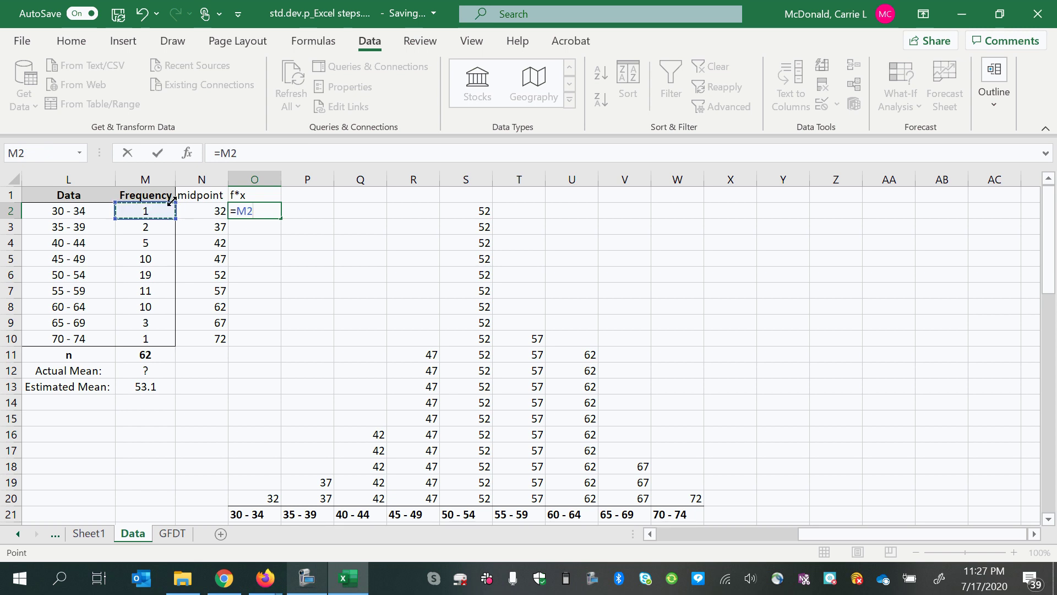
pyautogui.write('*')
pyautogui.click(202, 211)
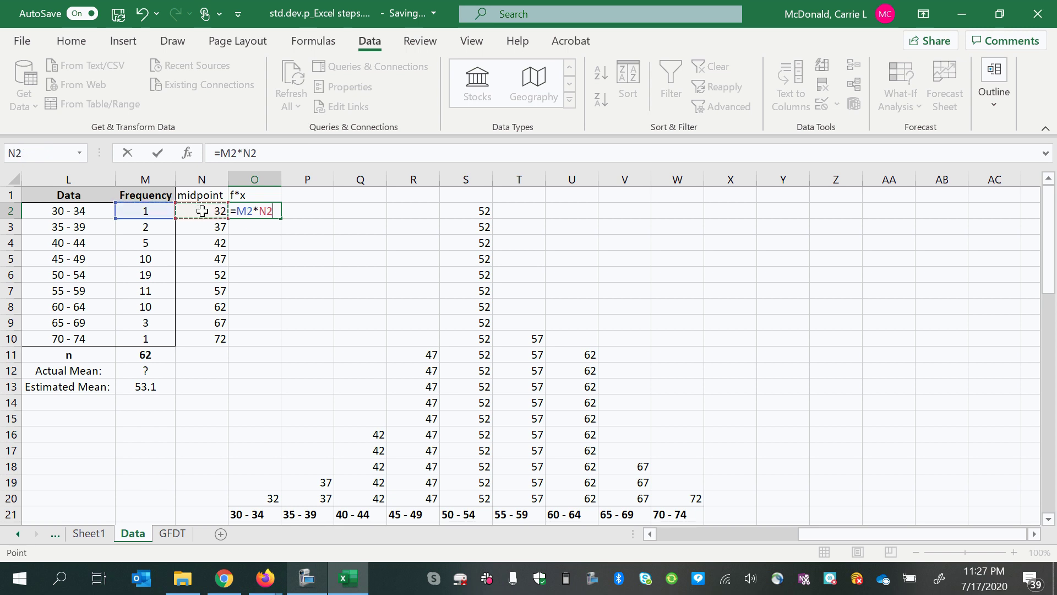
pyautogui.press('Return')
pyautogui.click(262, 211)
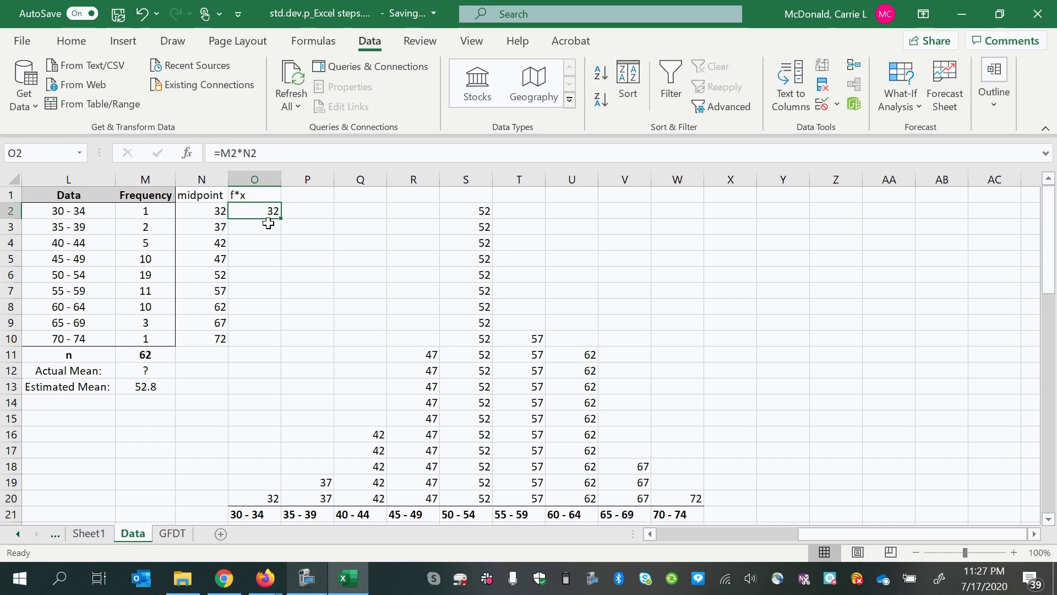
pyautogui.moveTo(281, 215); pyautogui.dragTo(275, 338)
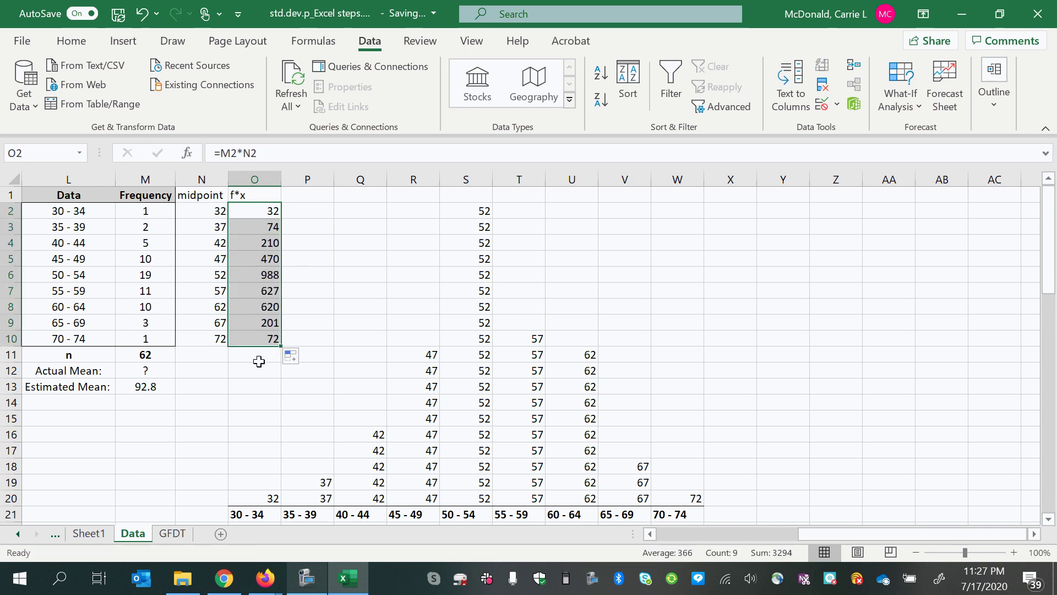
# Total the f*x column with =SUM, giving 3294.
pyautogui.click(270, 356)
pyautogui.write('=sum(')
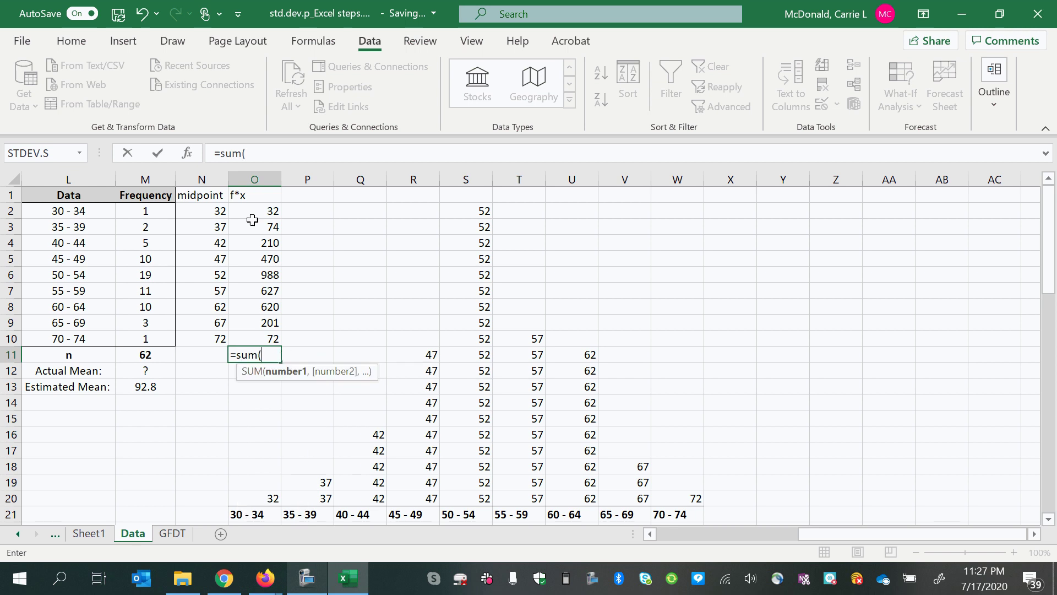
pyautogui.moveTo(249, 219); pyautogui.dragTo(251, 332)
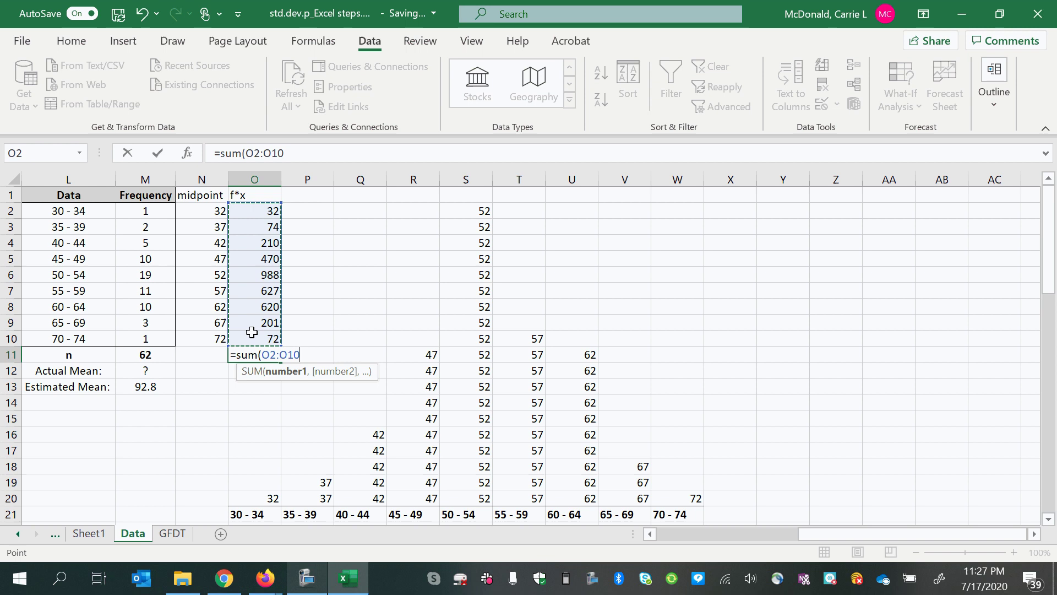
pyautogui.press('Return')
pyautogui.click(631, 270)
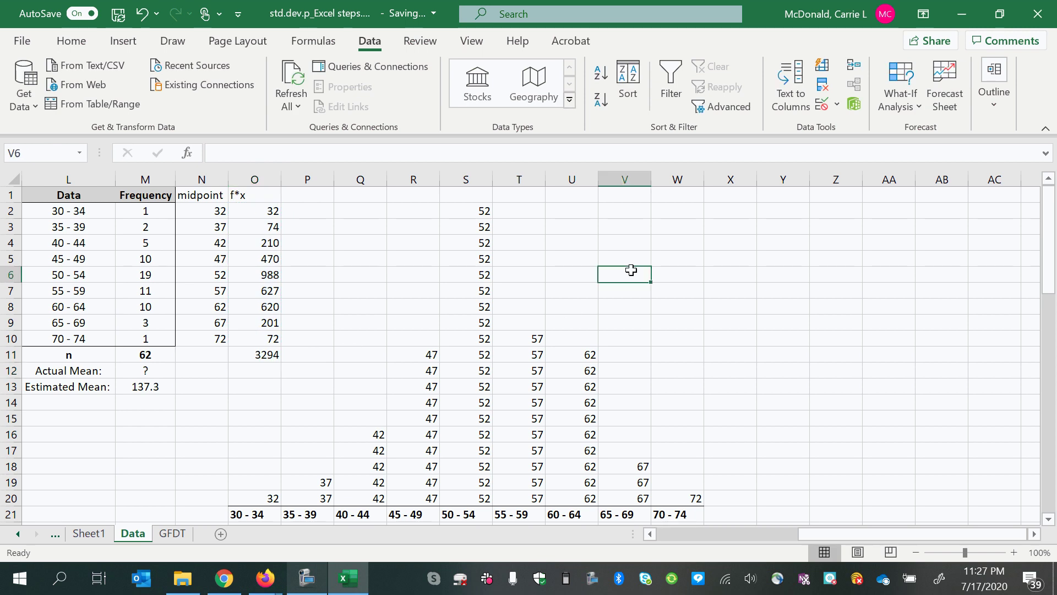
# Enter a check sum of the raw values R2:W20 and O16:Q20, giving 3294.
pyautogui.click(741, 391)
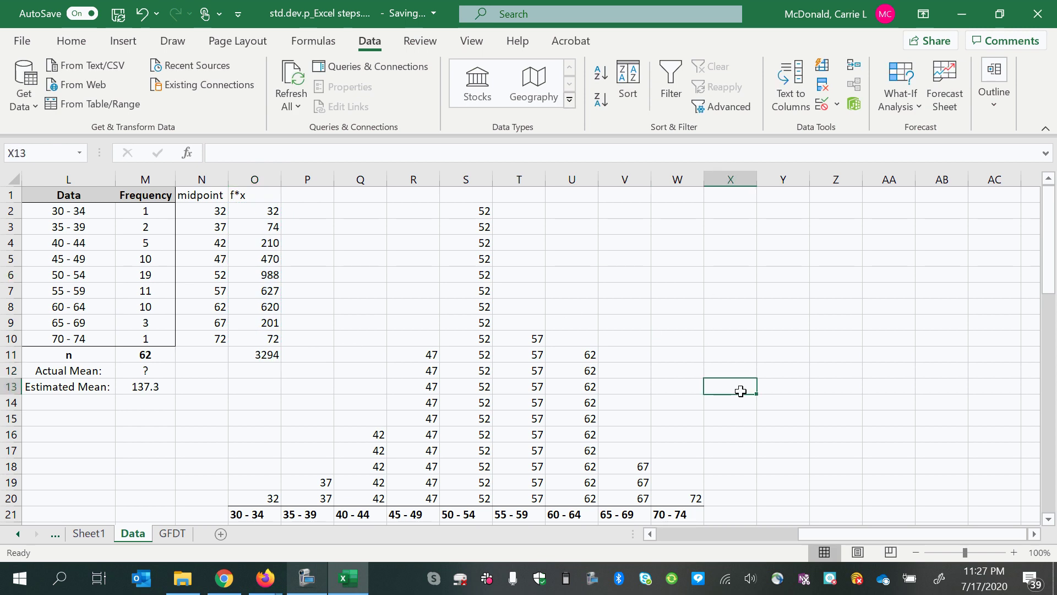
pyautogui.write('=sum(')
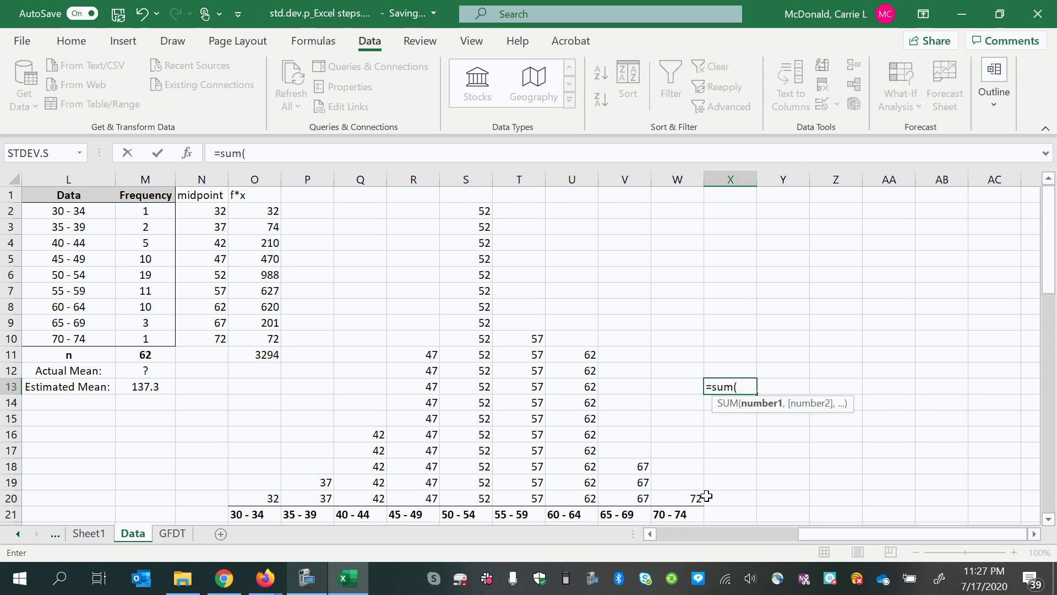
pyautogui.moveTo(707, 497); pyautogui.dragTo(406, 214)
pyautogui.write(',')
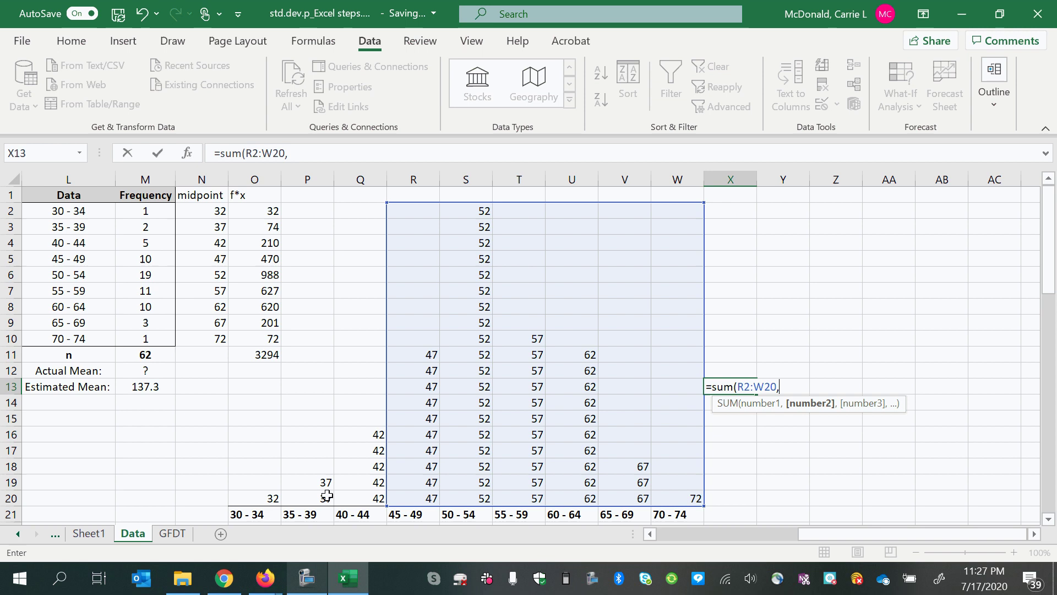
pyautogui.click(365, 494)
pyautogui.moveTo(365, 494); pyautogui.dragTo(244, 431)
pyautogui.press('Return')
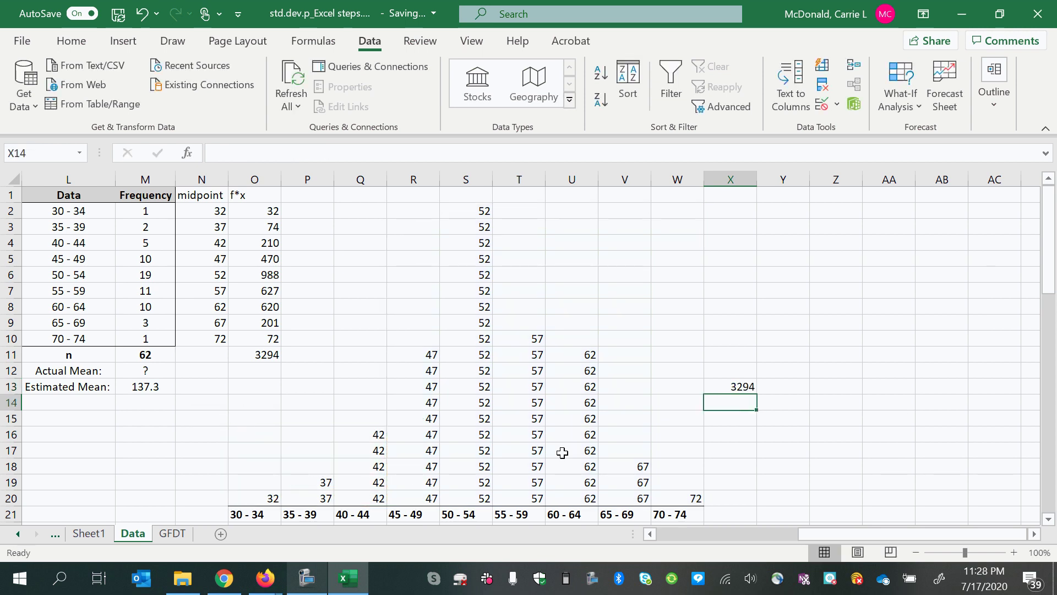
# Move the check sum to P11 beside the f*x total and compare it with n.
pyautogui.click(725, 387)
pyautogui.moveTo(727, 394); pyautogui.dragTo(300, 364)
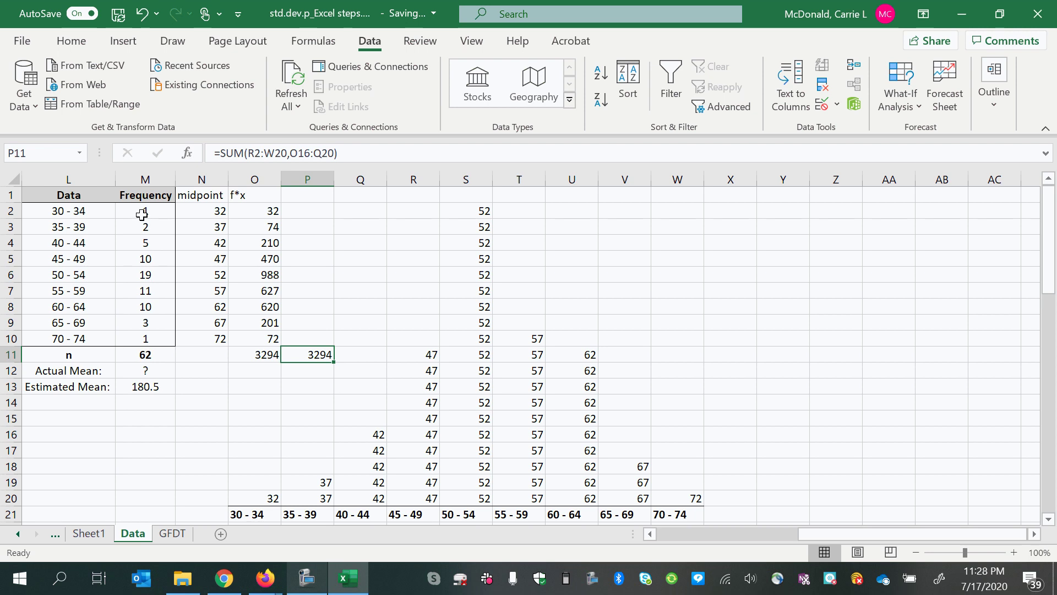
pyautogui.moveTo(142, 215); pyautogui.dragTo(146, 339)
pyautogui.click(146, 355)
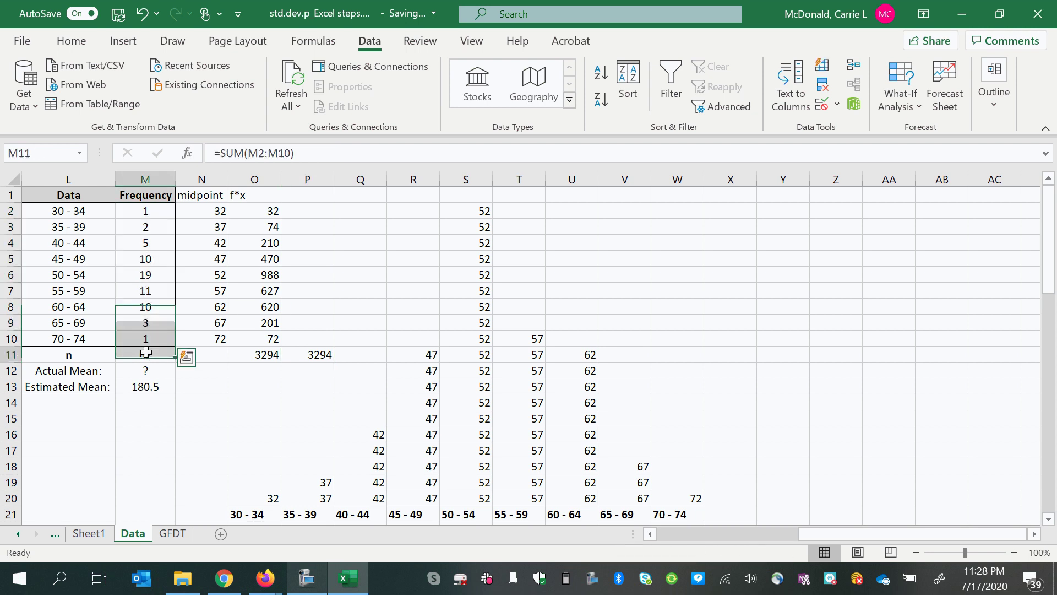
pyautogui.click(313, 355)
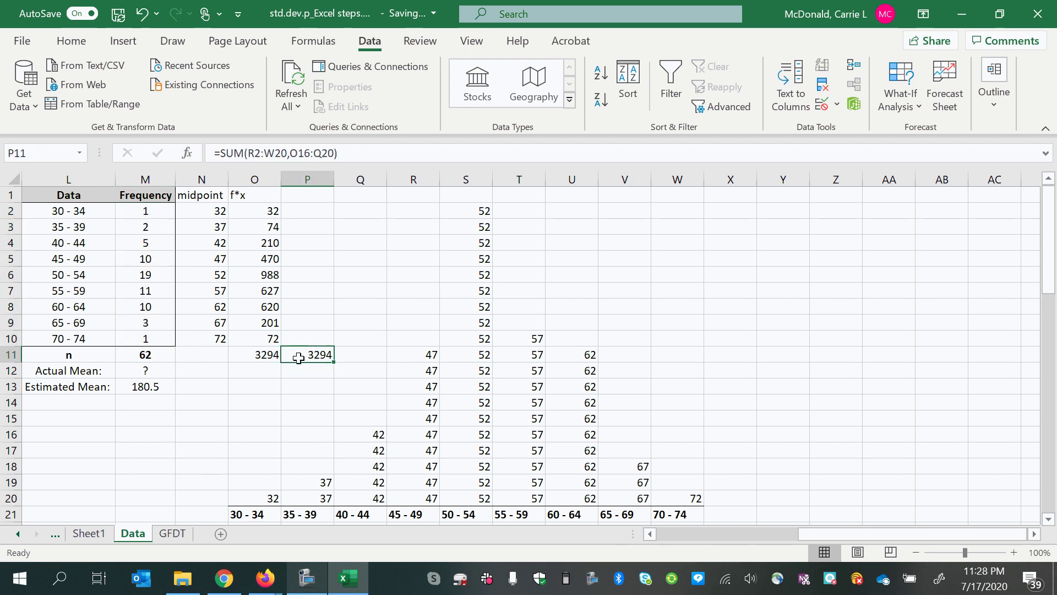
# Set the Estimated Mean in M13 to =O11/M11, the f*x total over n, giving 53.1.
pyautogui.click(150, 387)
pyautogui.write('=')
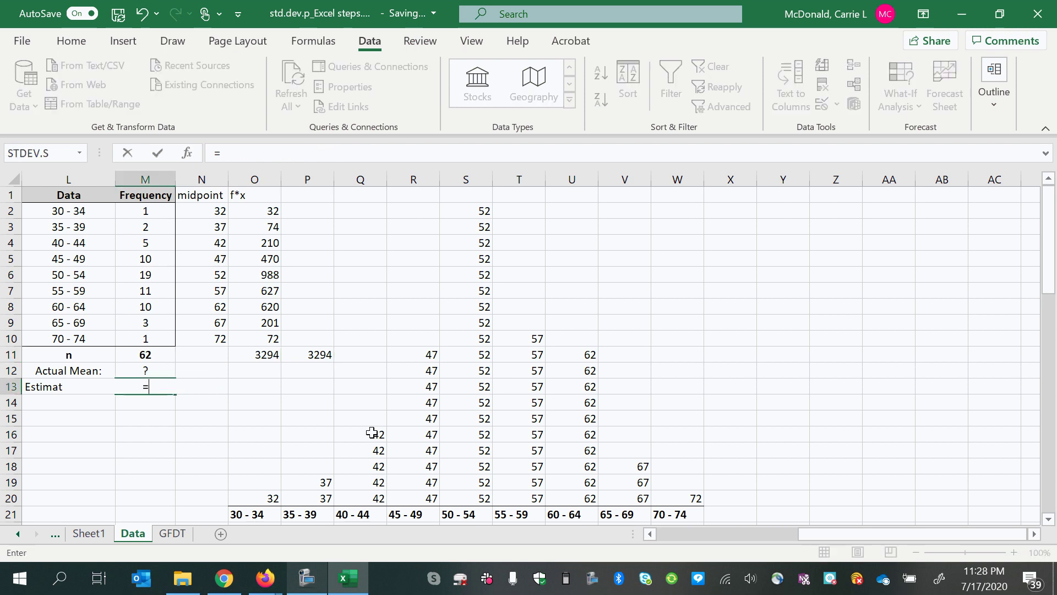
pyautogui.click(245, 351)
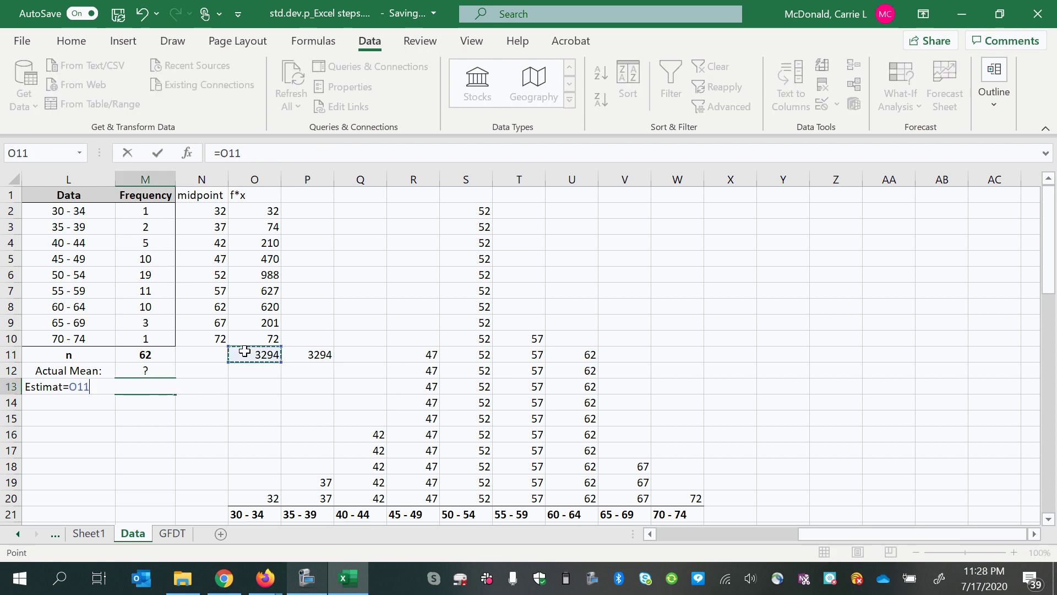
pyautogui.write('/')
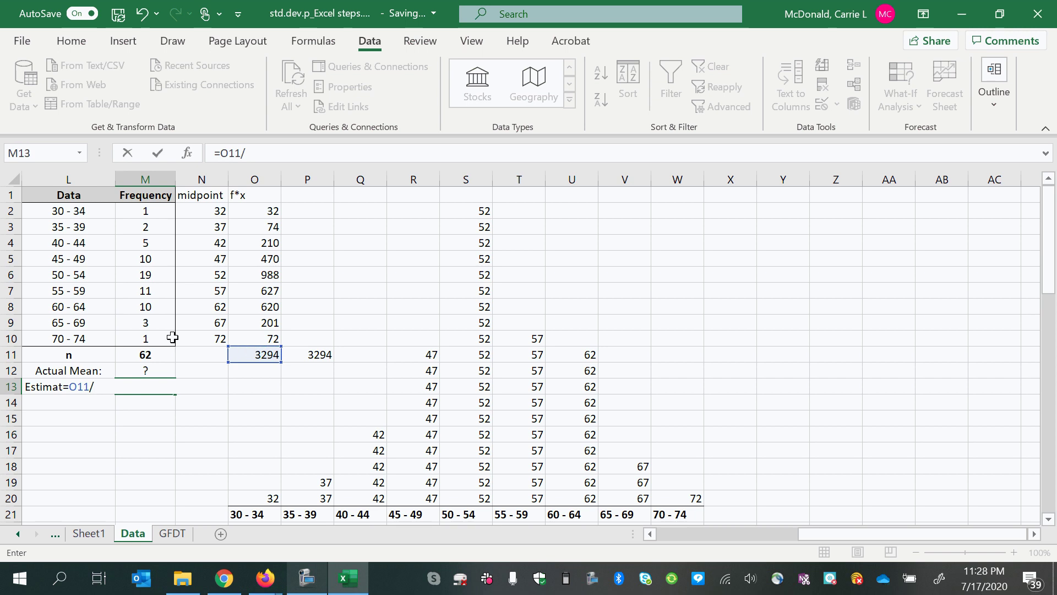
pyautogui.click(159, 356)
pyautogui.press('Return')
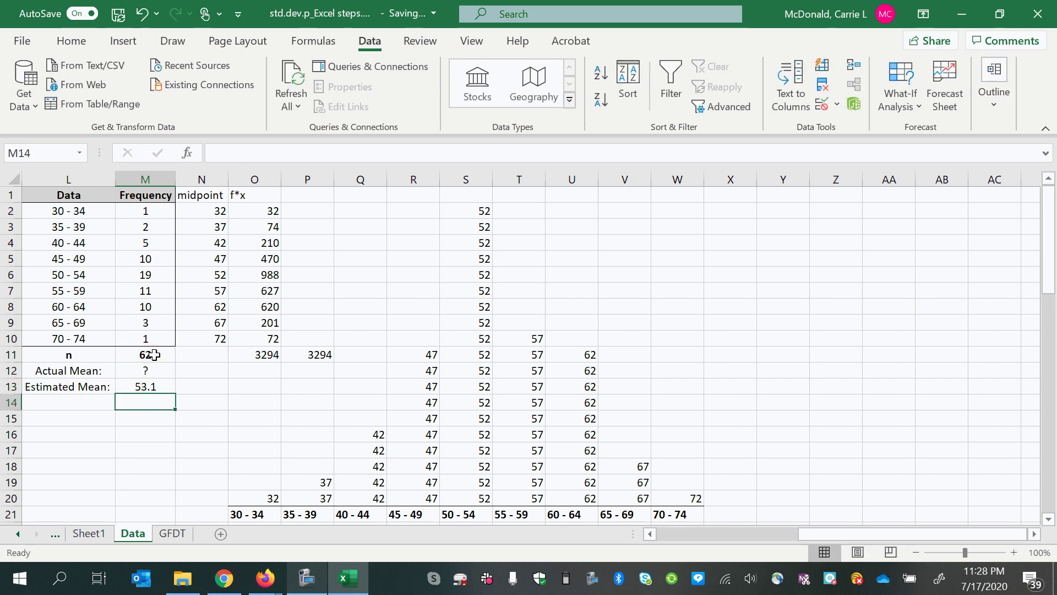
pyautogui.press('Up')
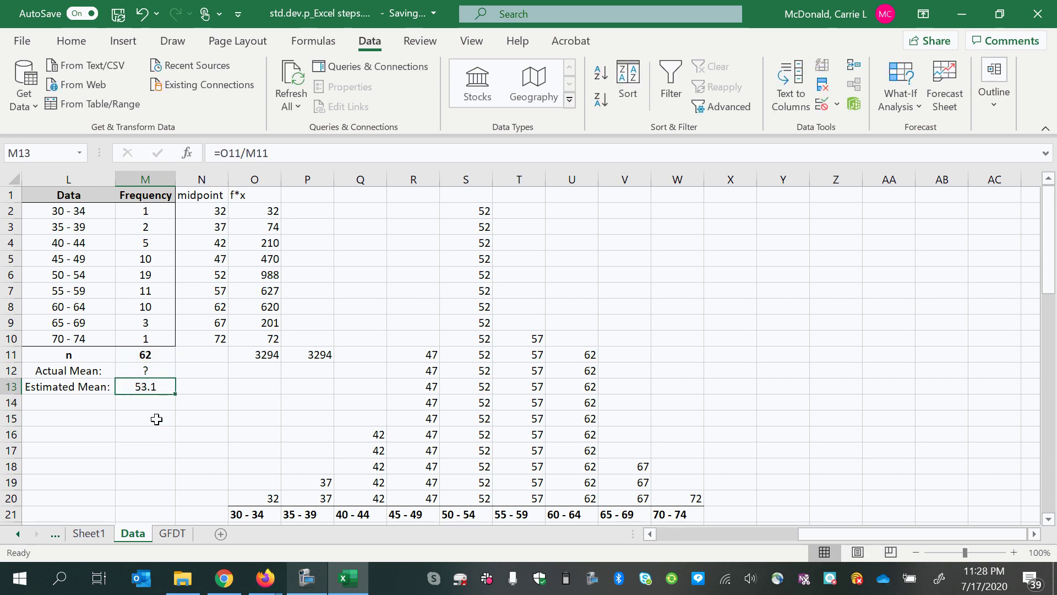
# Enter 53 as the Actual Mean in M12.
pyautogui.click(145, 370)
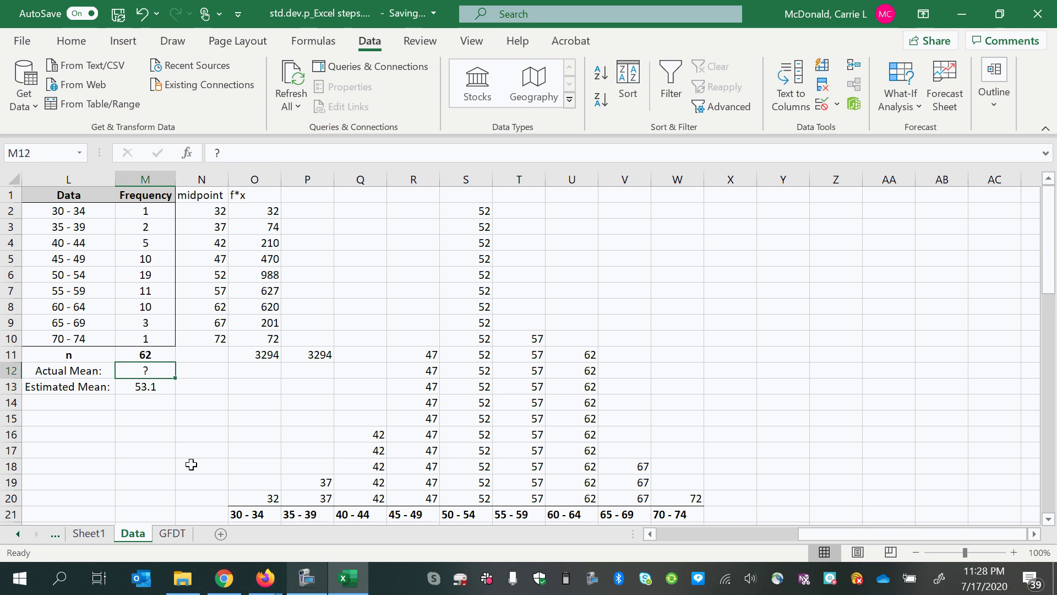
pyautogui.write('=')
pyautogui.press('BackSpace')
pyautogui.write('5')
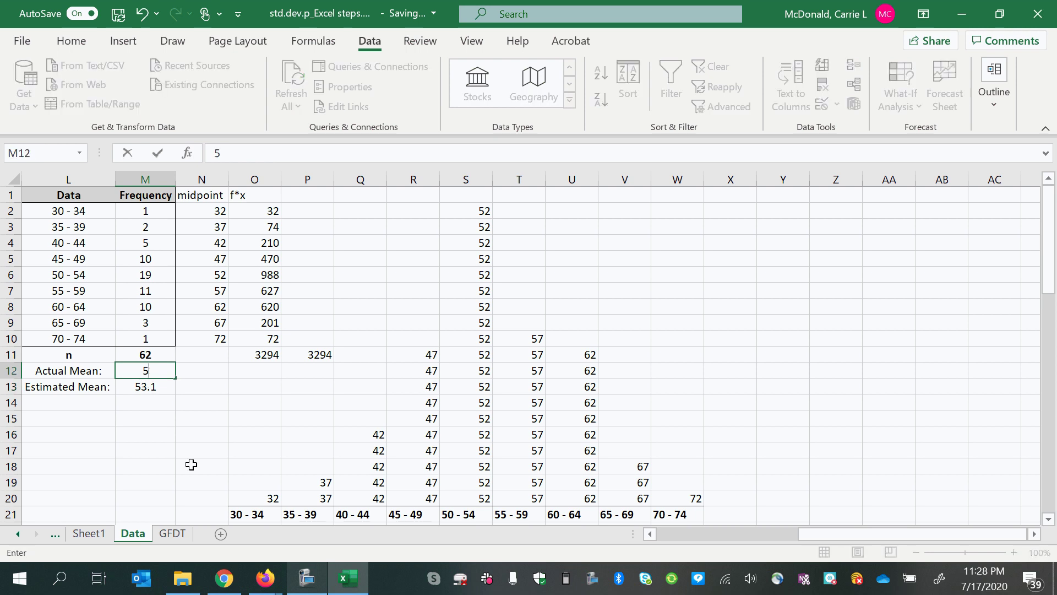
pyautogui.write('3')
pyautogui.press('Return')
# Add a 'Difference:' row computing =M12-M13, giving -0.13.
pyautogui.click(64, 402)
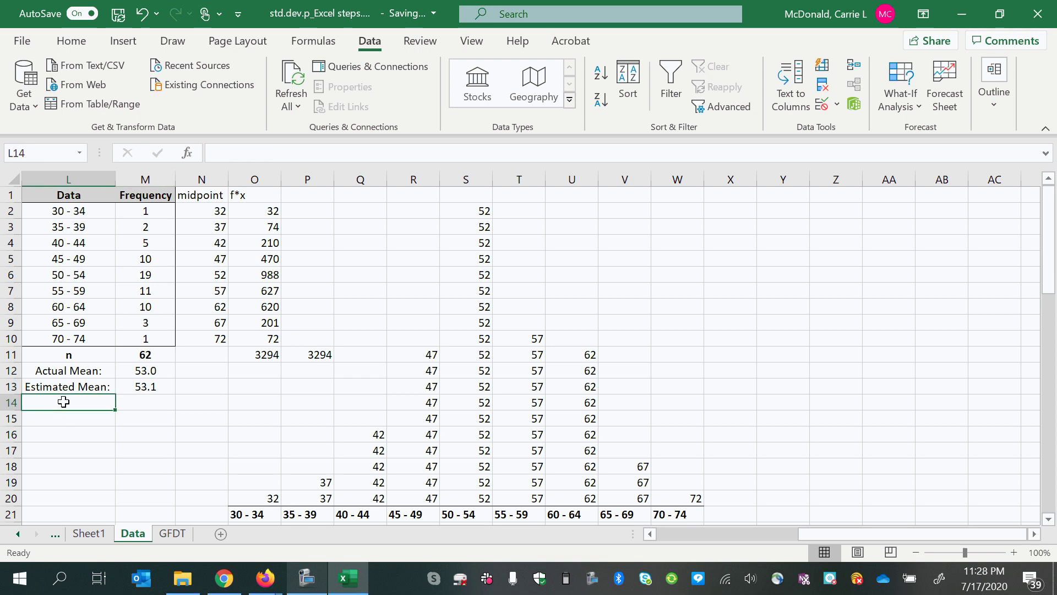
pyautogui.write('Differ')
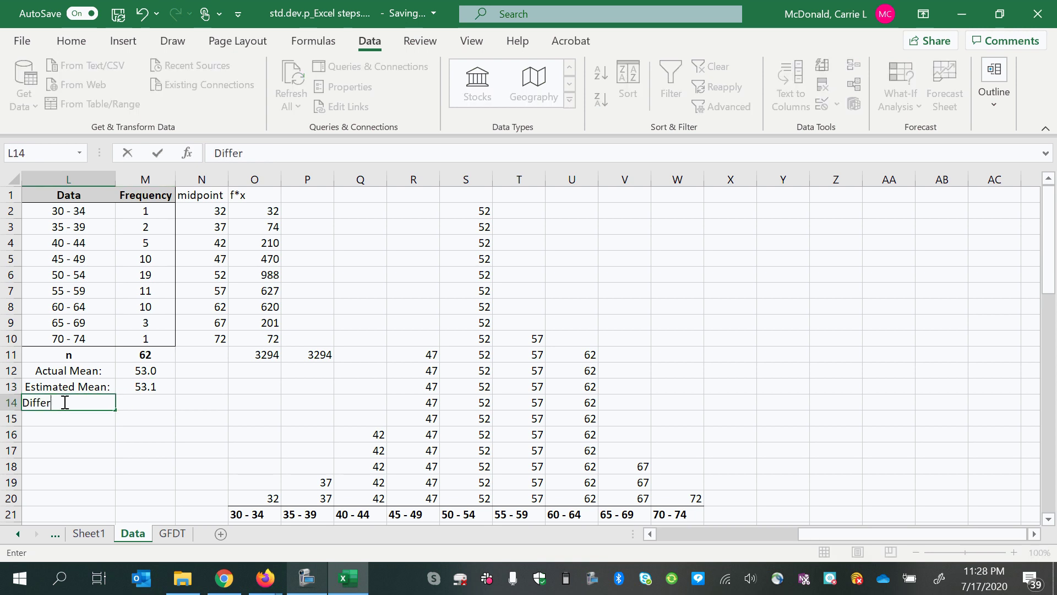
pyautogui.write('ence:')
pyautogui.press('Tab')
pyautogui.write('=')
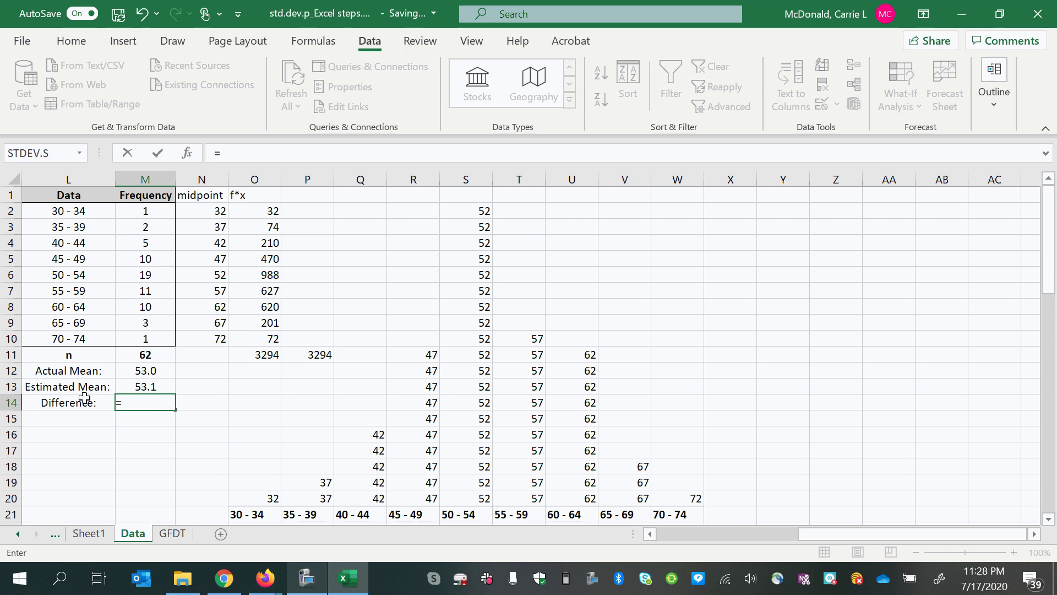
pyautogui.click(153, 367)
pyautogui.write('-')
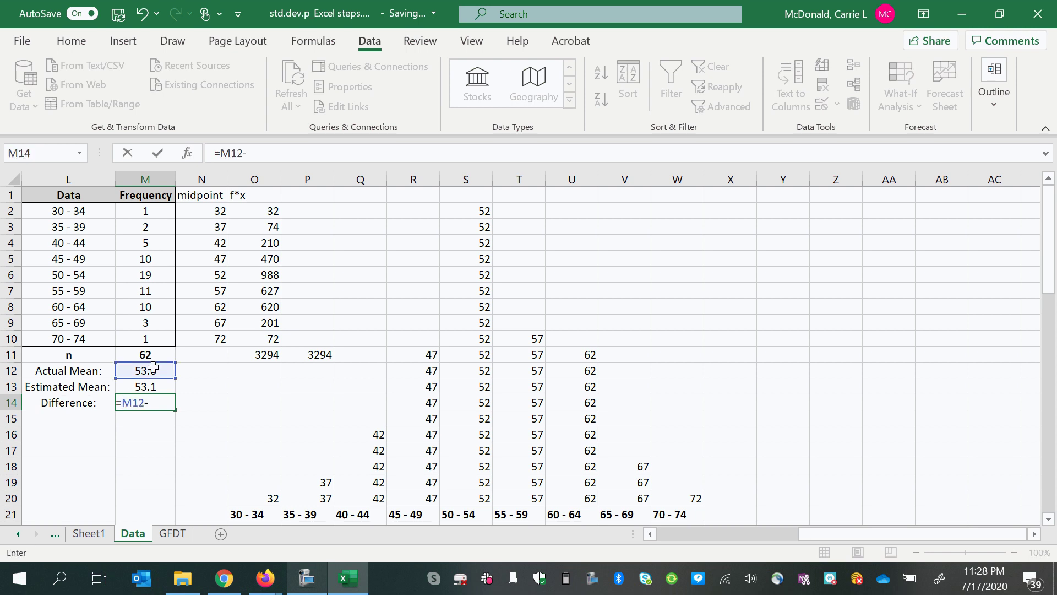
pyautogui.click(159, 389)
pyautogui.press('Return')
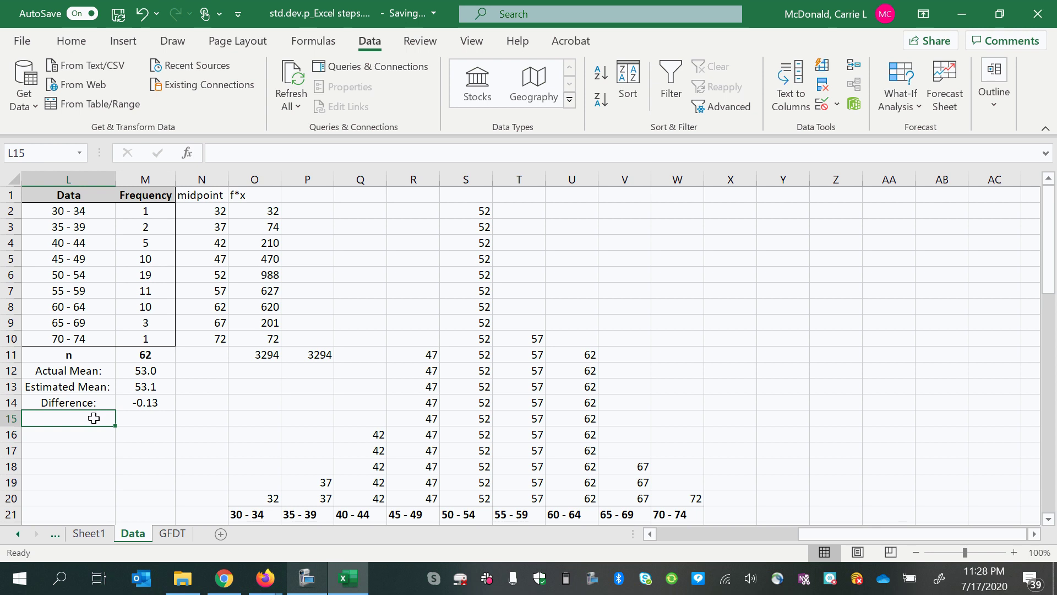
# Label L15 'Percent:' and enter =M14/M12 in M15, giving -0.24%.
pyautogui.write('(x)')
pyautogui.press('BackSpace')
pyautogui.press('BackSpace')
pyautogui.press('BackSpace')
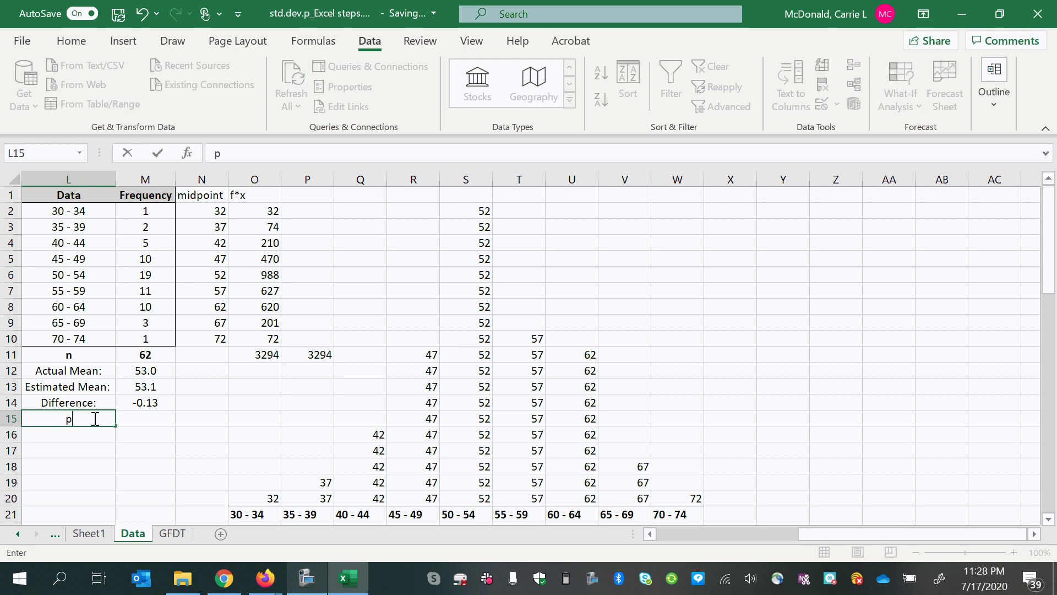
pyautogui.write('Percent:')
pyautogui.click(157, 419)
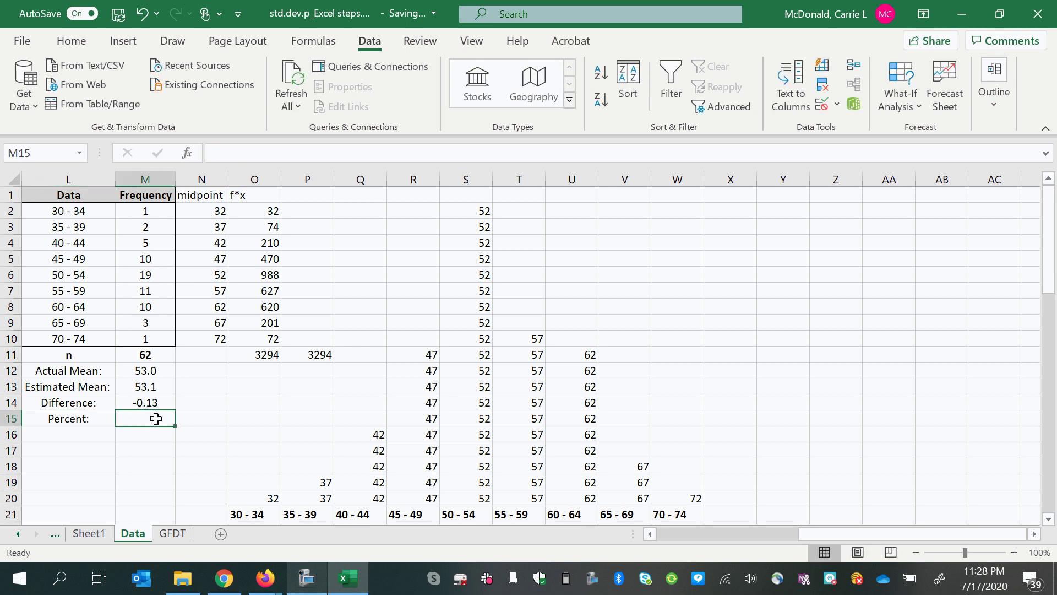
pyautogui.write('=')
pyautogui.click(130, 399)
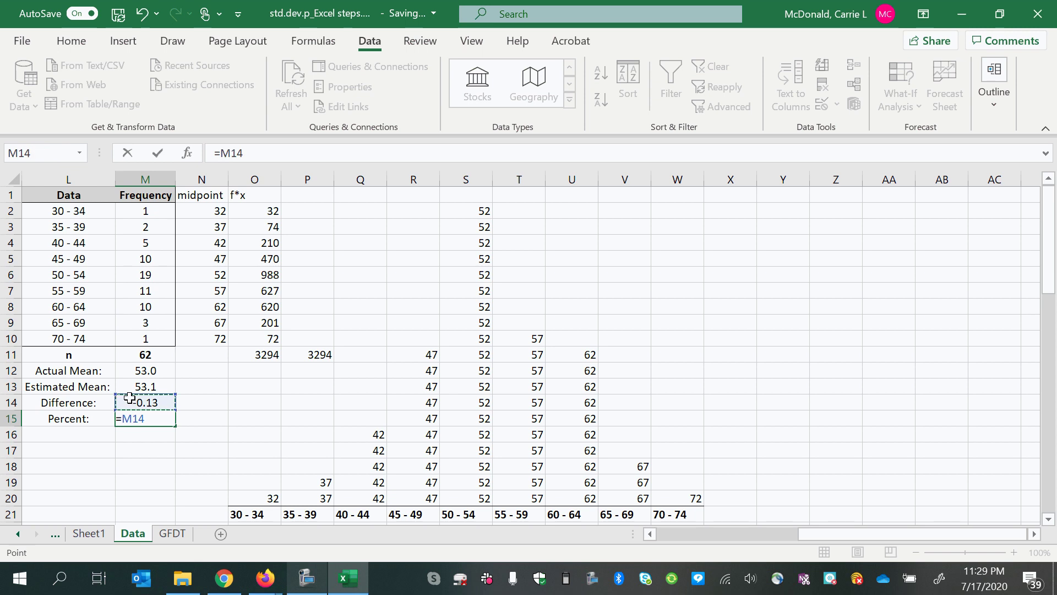
pyautogui.write('/')
pyautogui.click(153, 369)
pyautogui.press('Return')
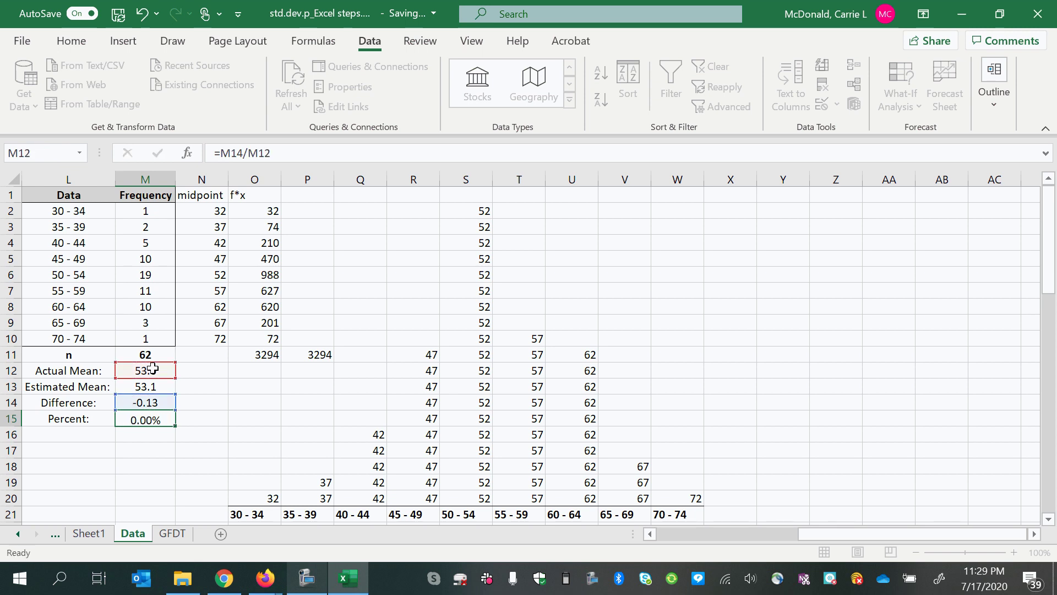
pyautogui.click(149, 418)
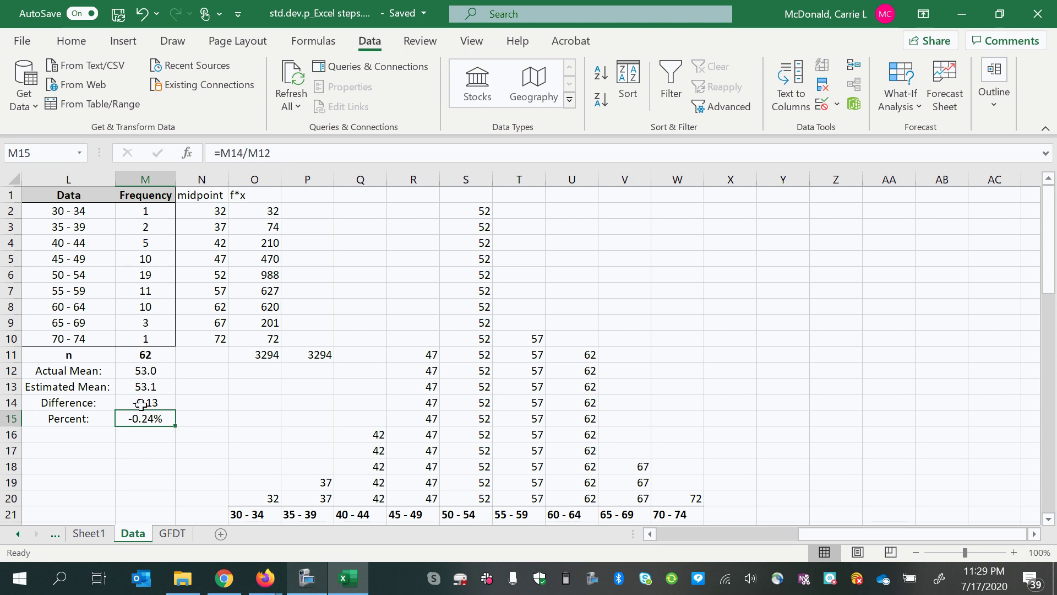
# On the GFDT sheet, add the heading 'x' in C1 beside Frequency.
pyautogui.click(144, 387)
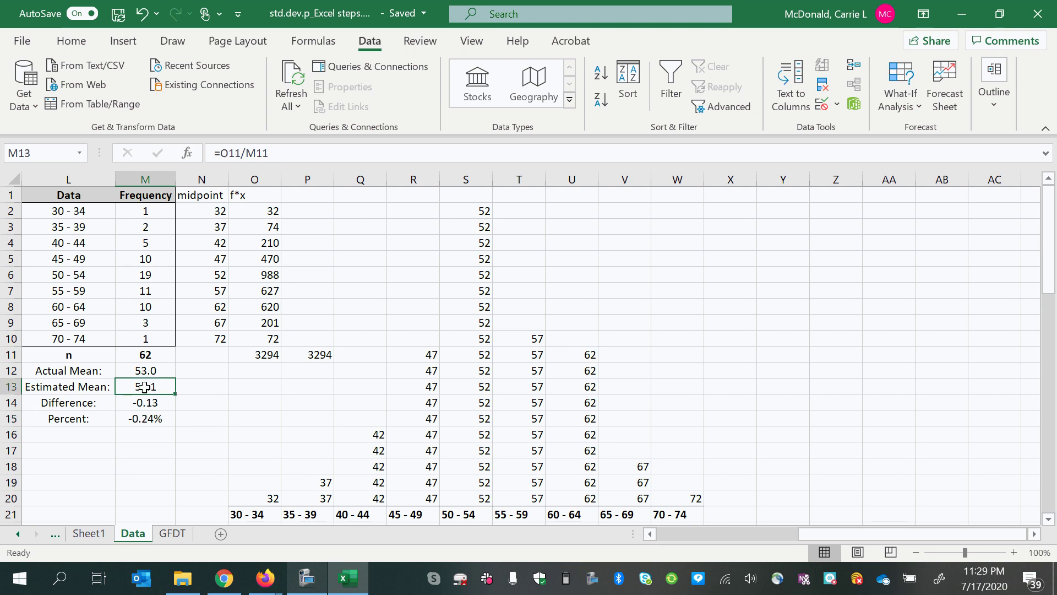
pyautogui.click(167, 533)
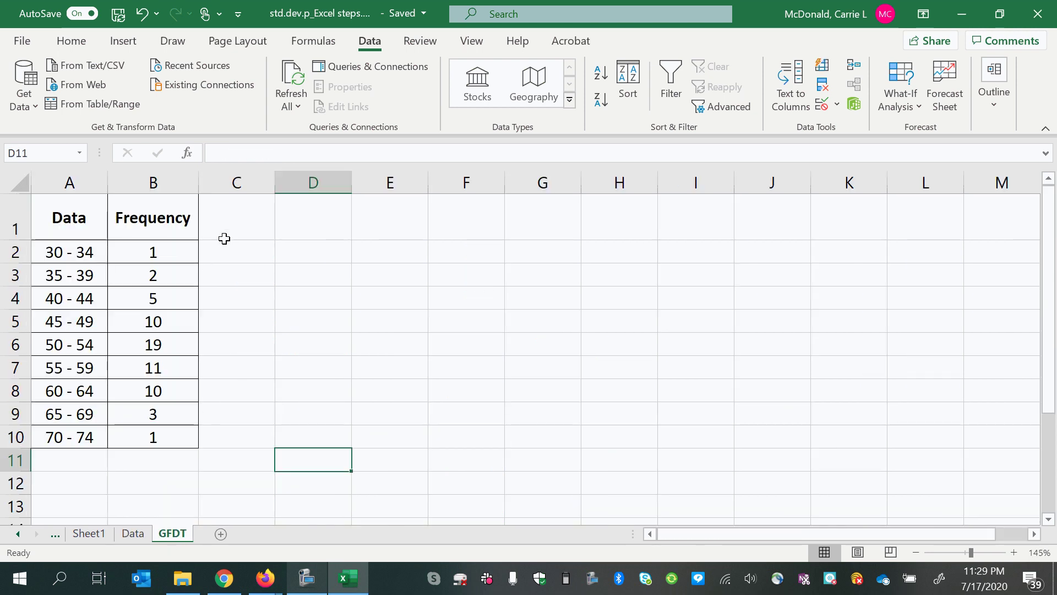
pyautogui.click(256, 226)
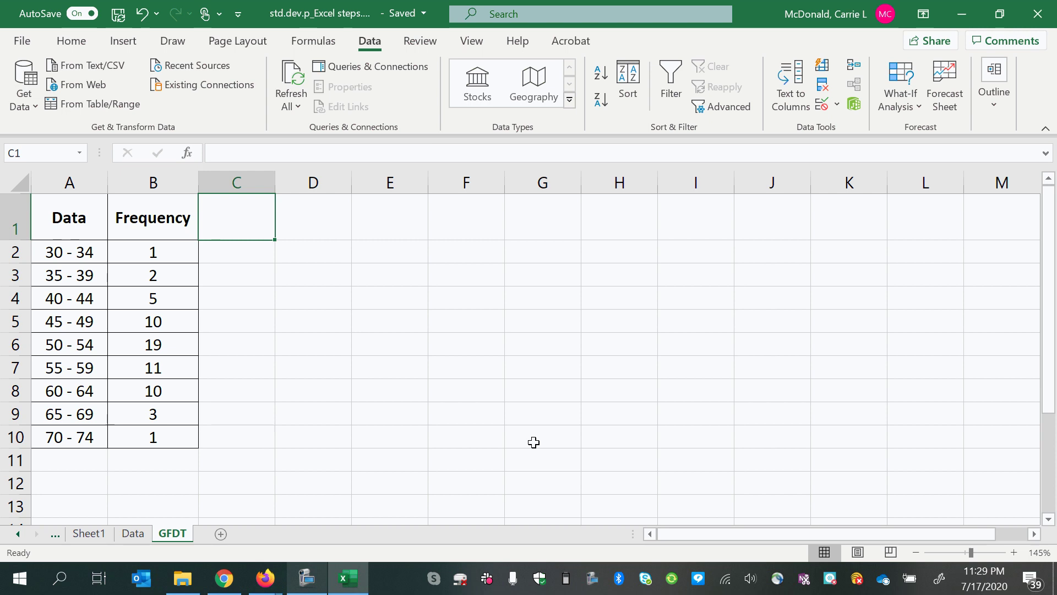
pyautogui.write('x')
pyautogui.press('Return')
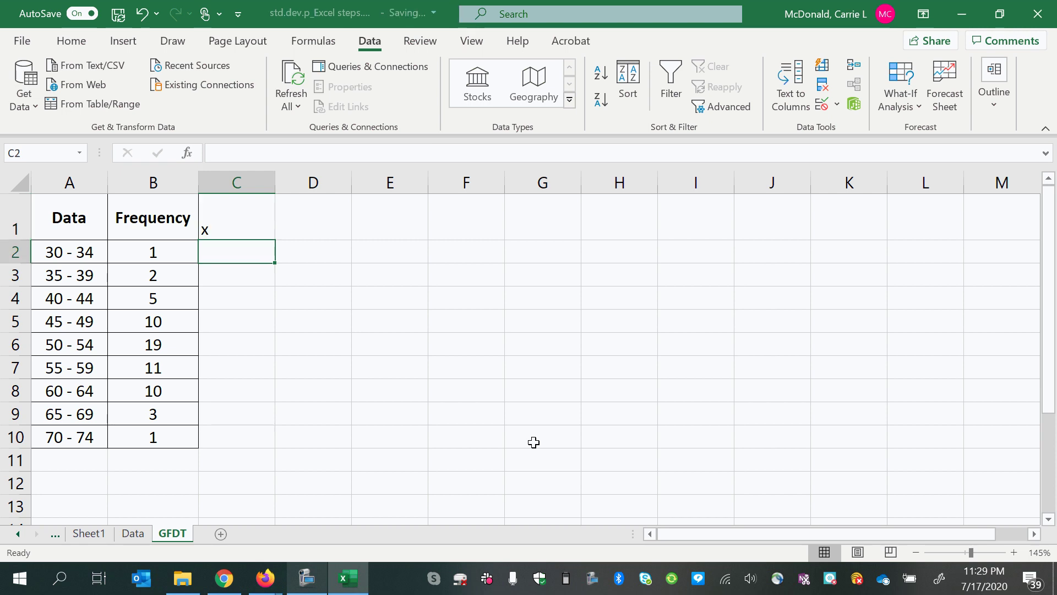
# Enter =(30+34)/2 in C2 and =C2+5 in C3, filled down to C10.
pyautogui.write('=')
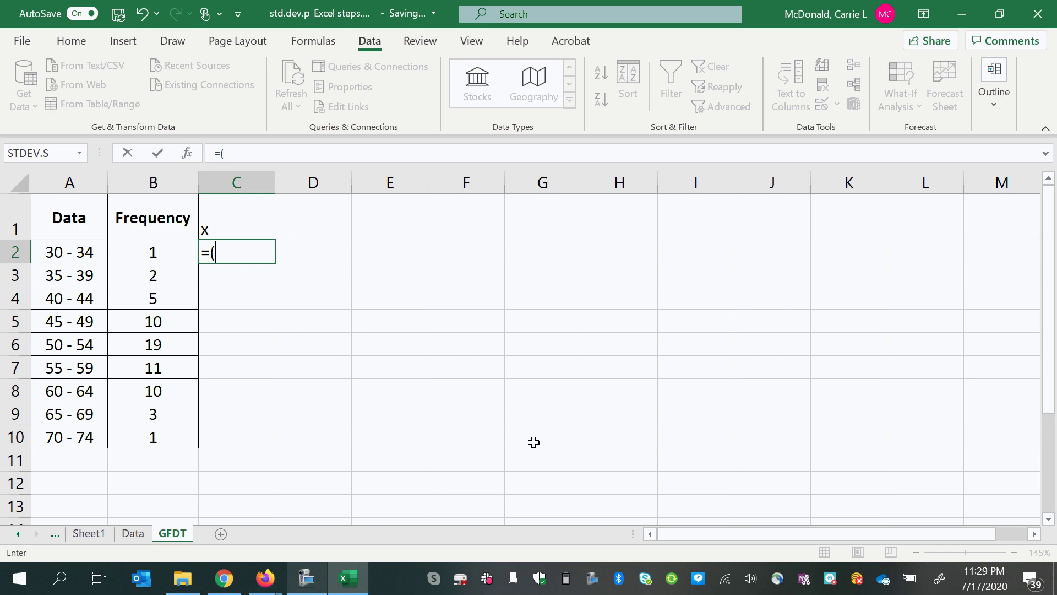
pyautogui.write('(30+34')
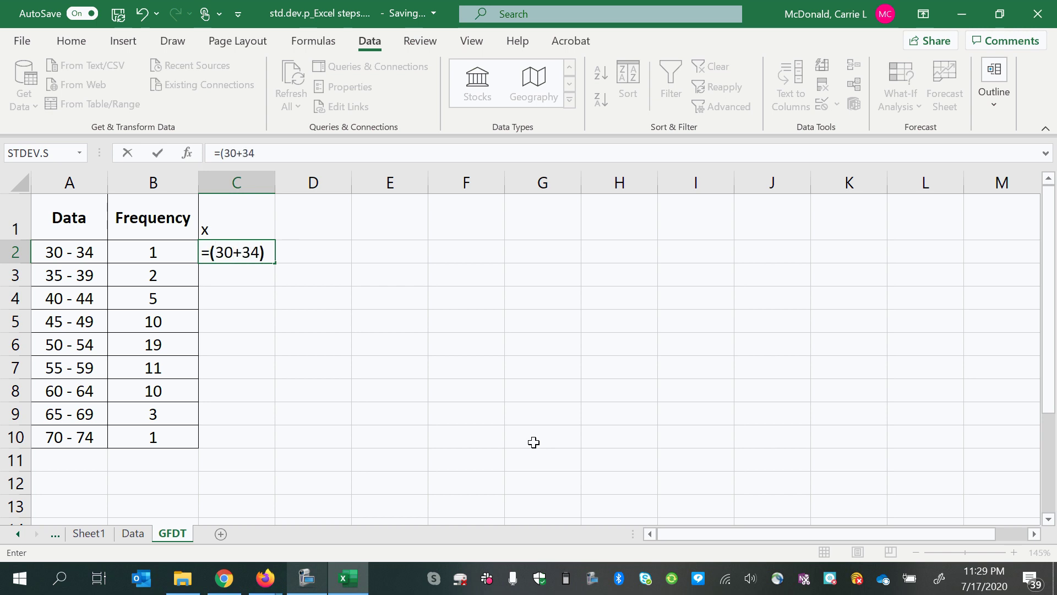
pyautogui.write(')/2')
pyautogui.press('Return')
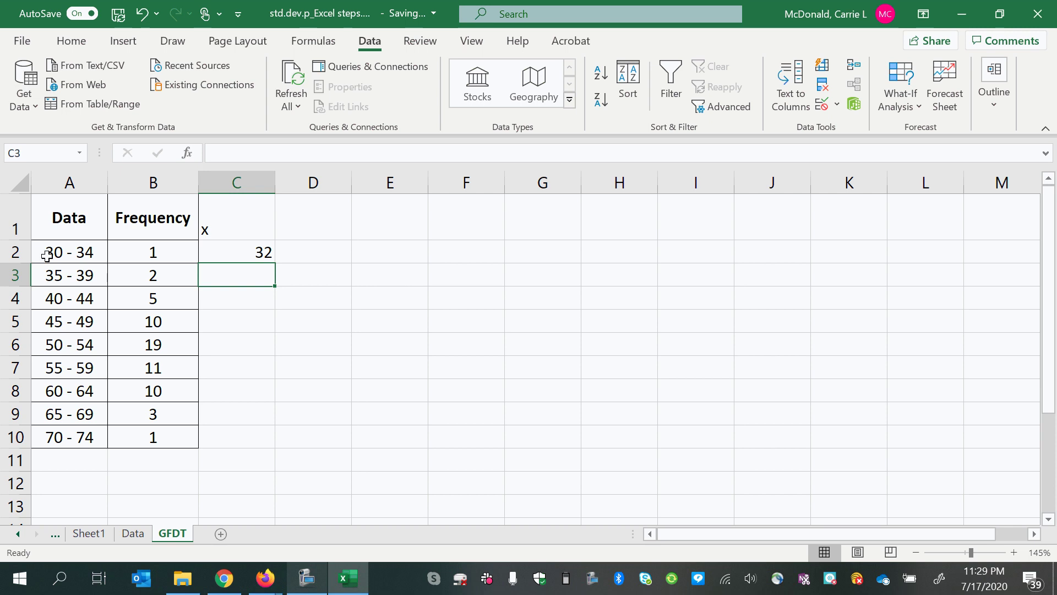
pyautogui.write('=')
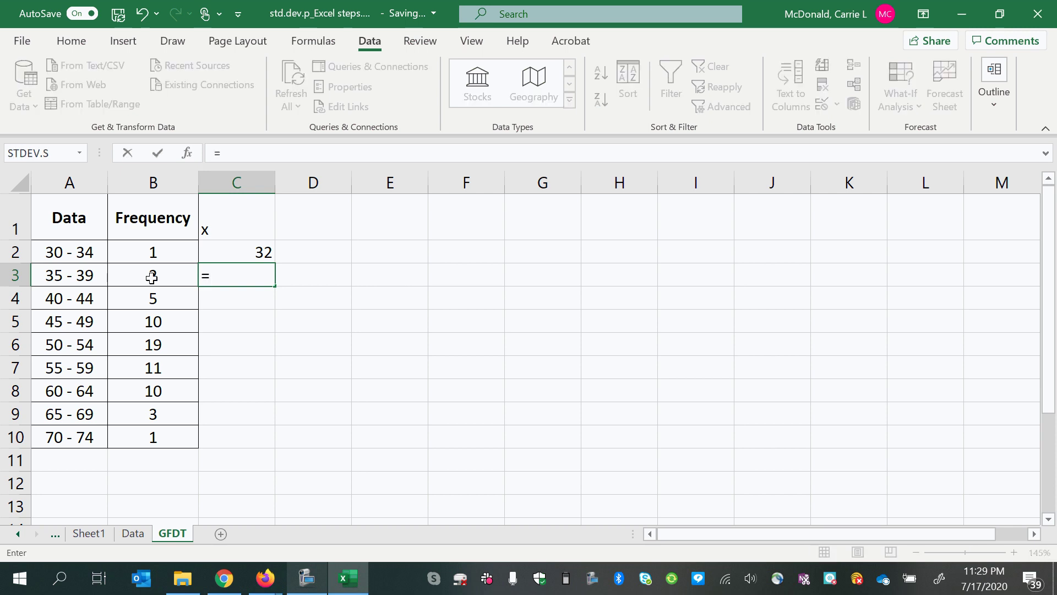
pyautogui.click(229, 251)
pyautogui.write('+')
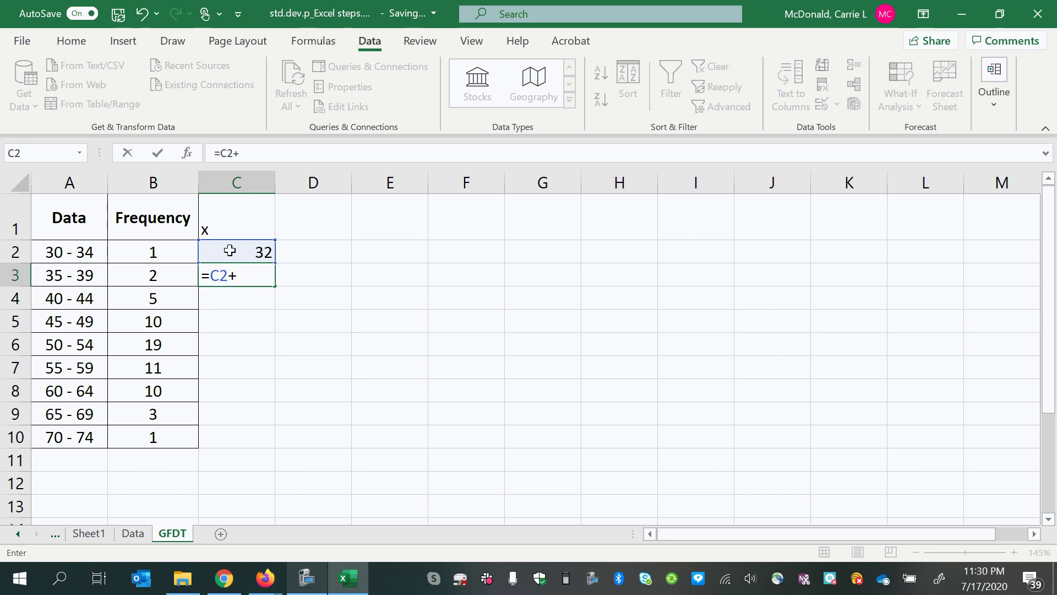
pyautogui.write('5')
pyautogui.press('Return')
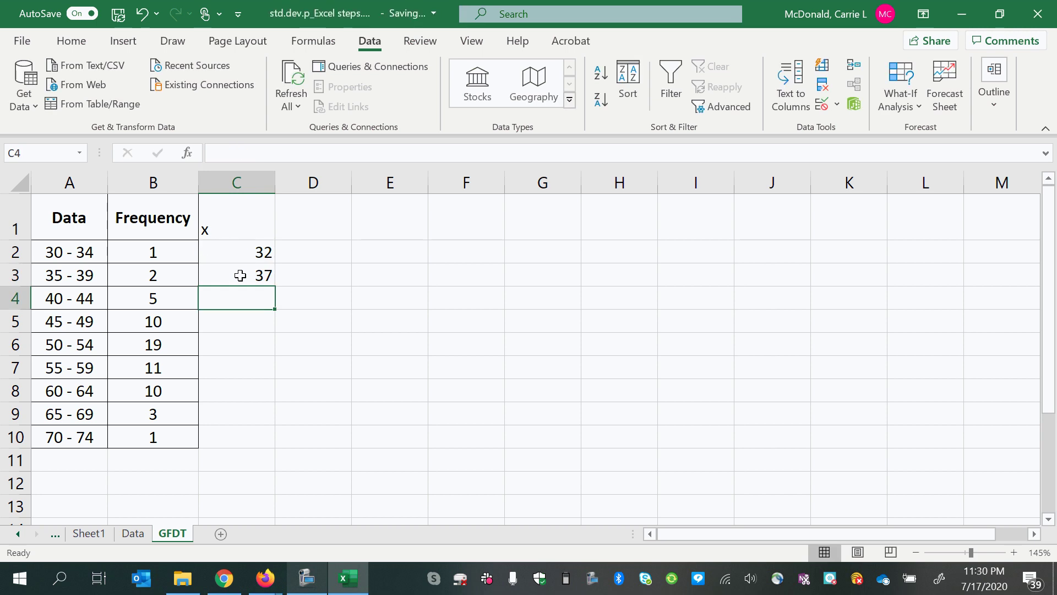
pyautogui.click(240, 276)
pyautogui.moveTo(275, 285); pyautogui.dragTo(275, 444)
# Add the f*x heading in D1 and =B2*C2 in D2, filled down to D10.
pyautogui.click(318, 227)
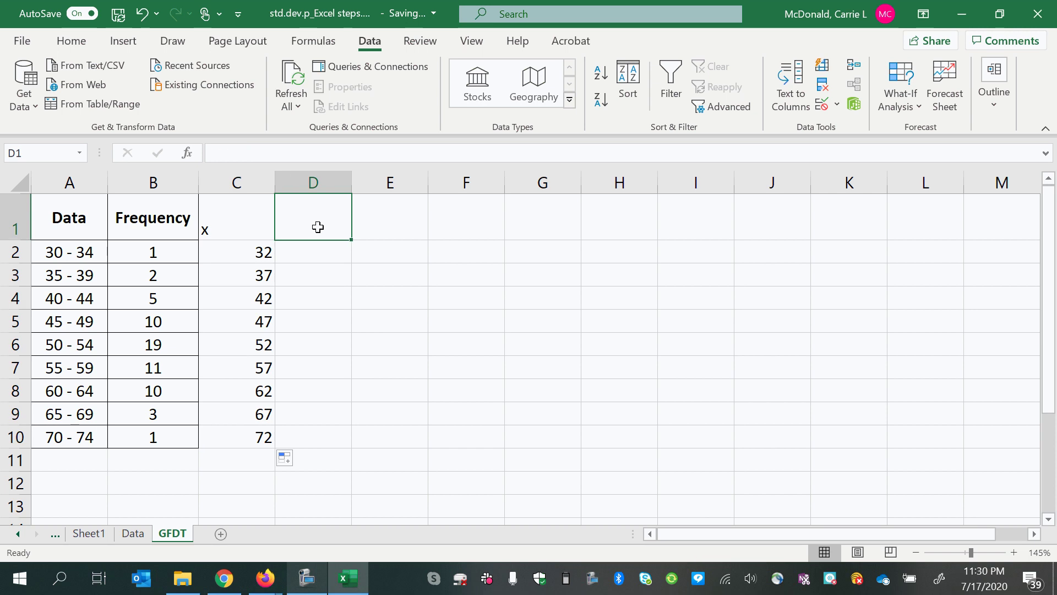
pyautogui.write('f*x')
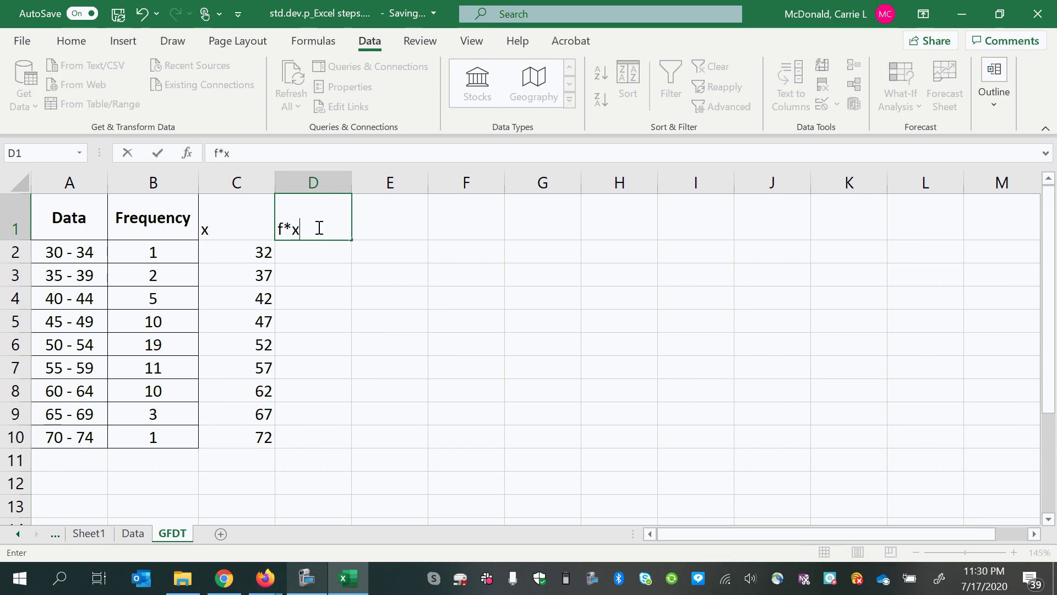
pyautogui.press('Return')
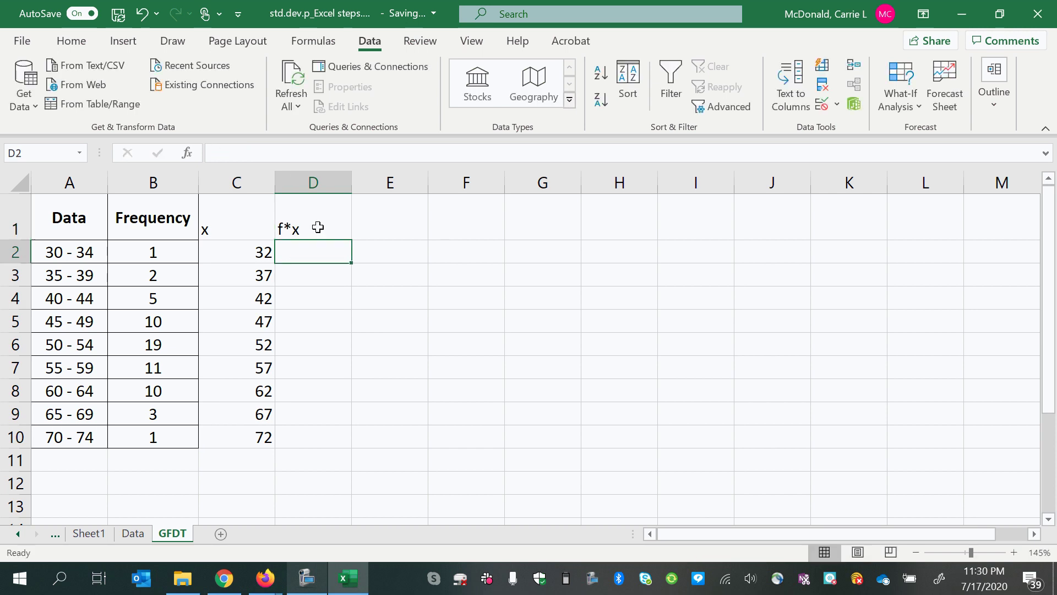
pyautogui.write('=')
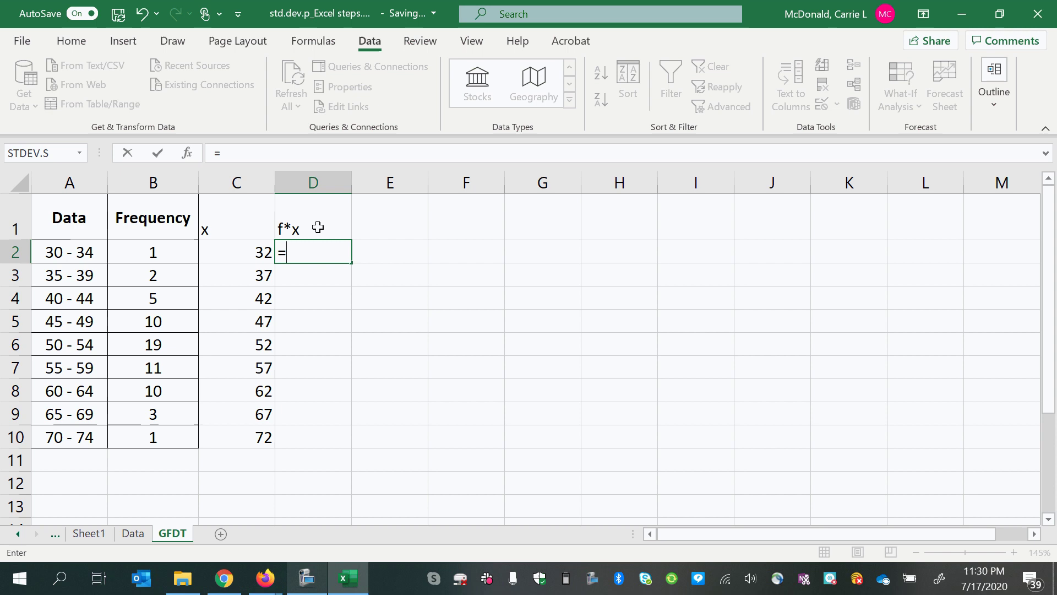
pyautogui.click(184, 248)
pyautogui.write('*')
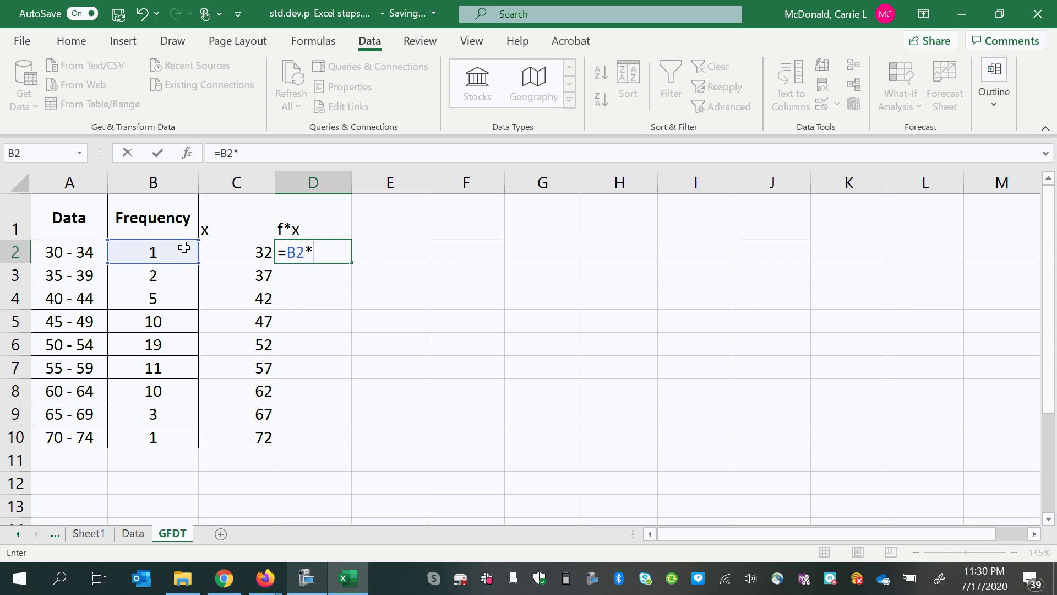
pyautogui.click(214, 252)
pyautogui.press('Return')
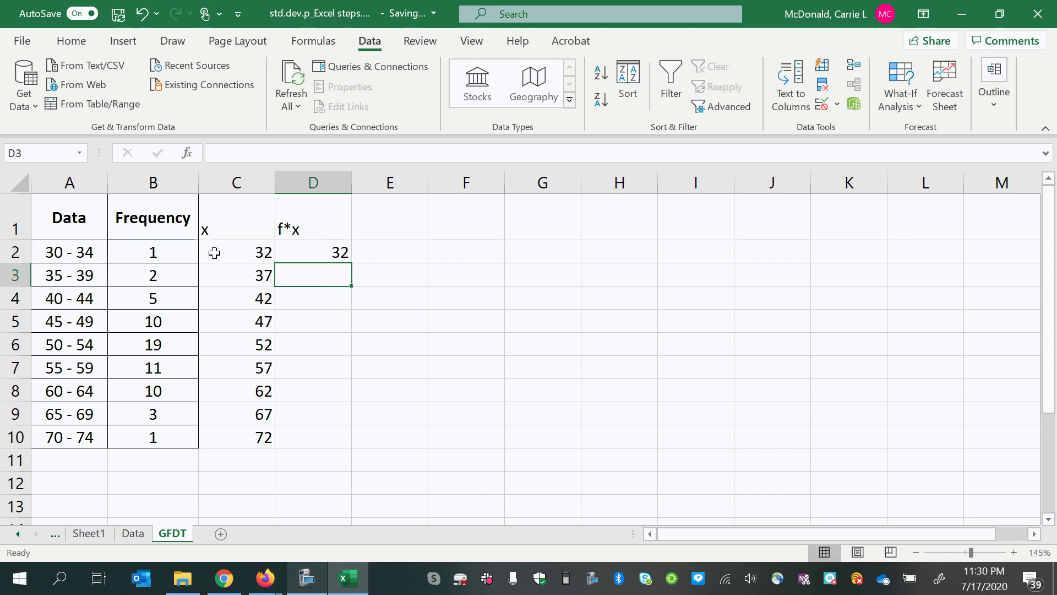
pyautogui.click(341, 248)
pyautogui.moveTo(350, 264); pyautogui.dragTo(349, 443)
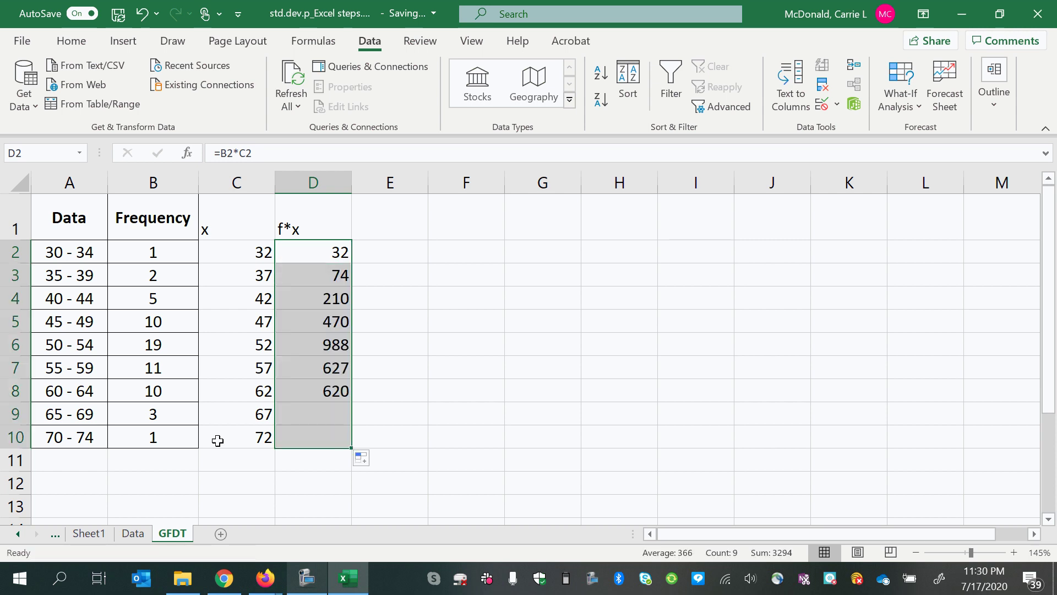
# Total frequency with =SUM(B2:B10) in B11 (62) and f*x with =SUM(D2:D10) in D11 (3294).
pyautogui.click(155, 456)
pyautogui.write('=sum(')
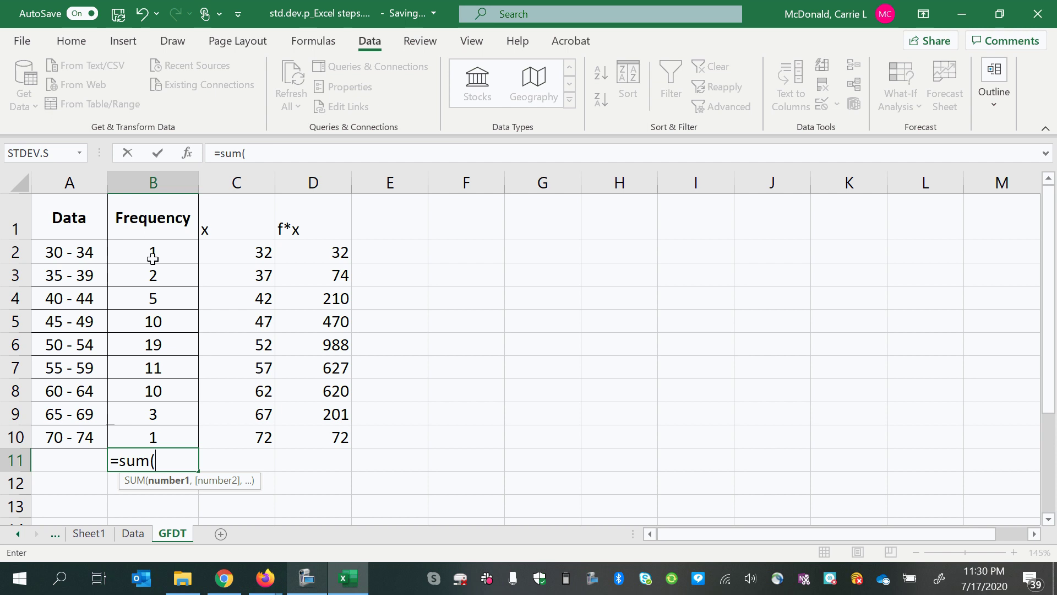
pyautogui.moveTo(152, 255); pyautogui.dragTo(147, 429)
pyautogui.press('Return')
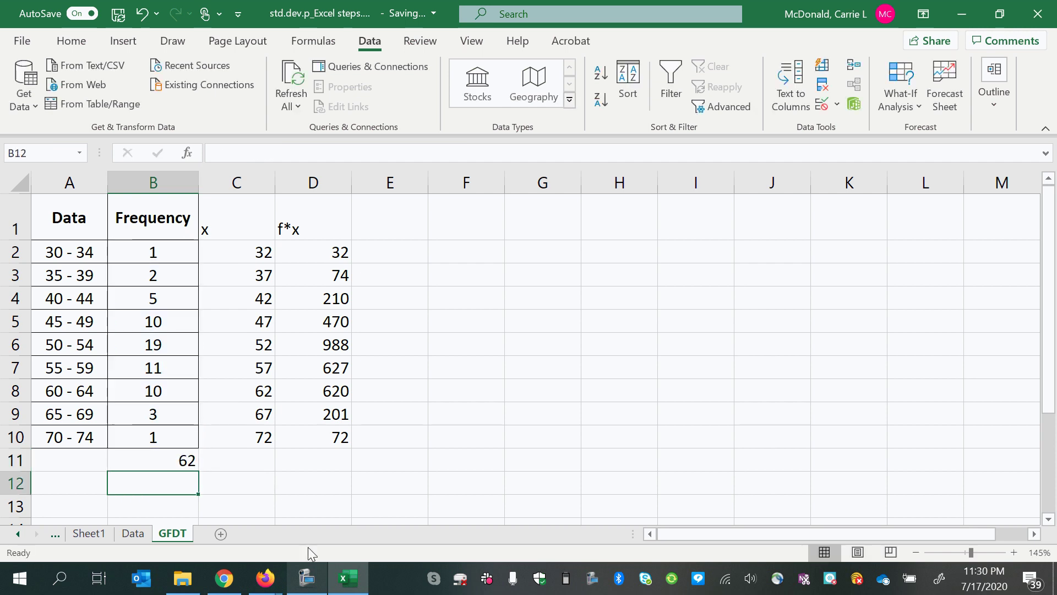
pyautogui.click(309, 459)
pyautogui.write('=')
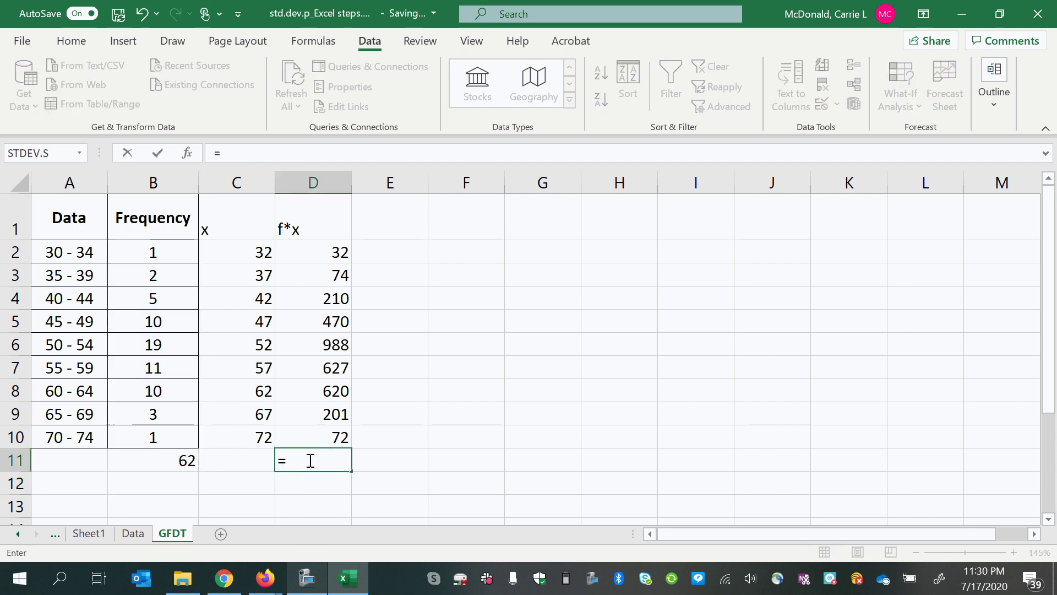
pyautogui.write('sum(')
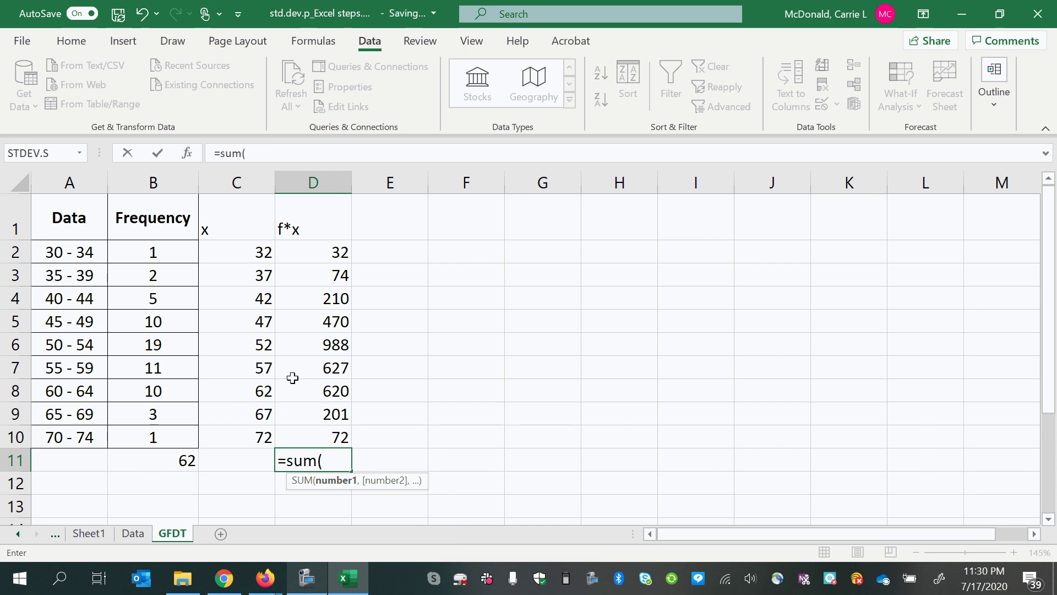
pyautogui.moveTo(316, 244); pyautogui.dragTo(307, 436)
pyautogui.press('Return')
# Label F4 'est.mean' and enter =D11/B11 beside it in G4.
pyautogui.click(477, 290)
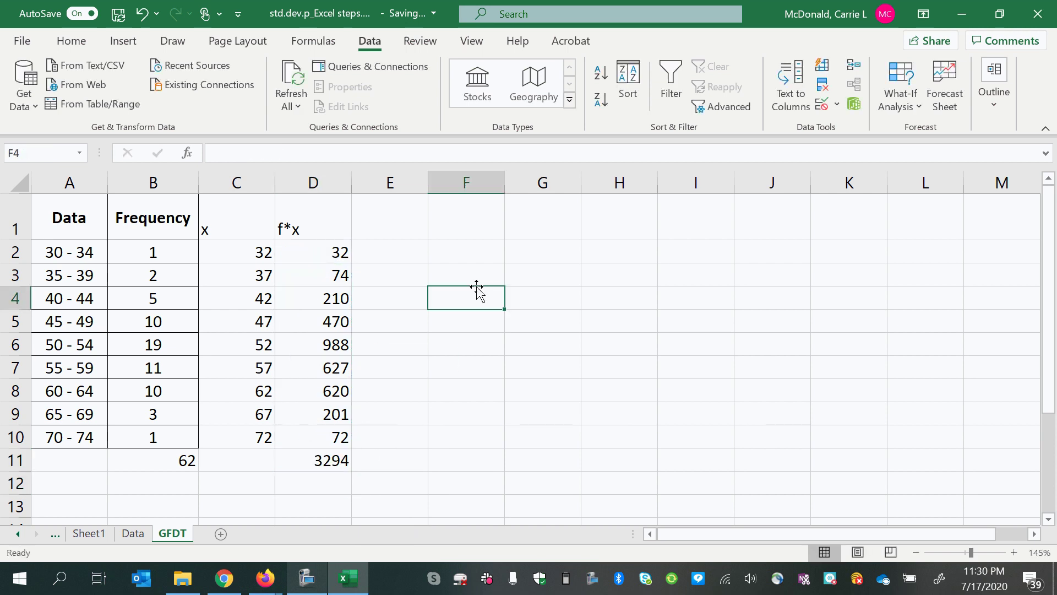
pyautogui.write('est.')
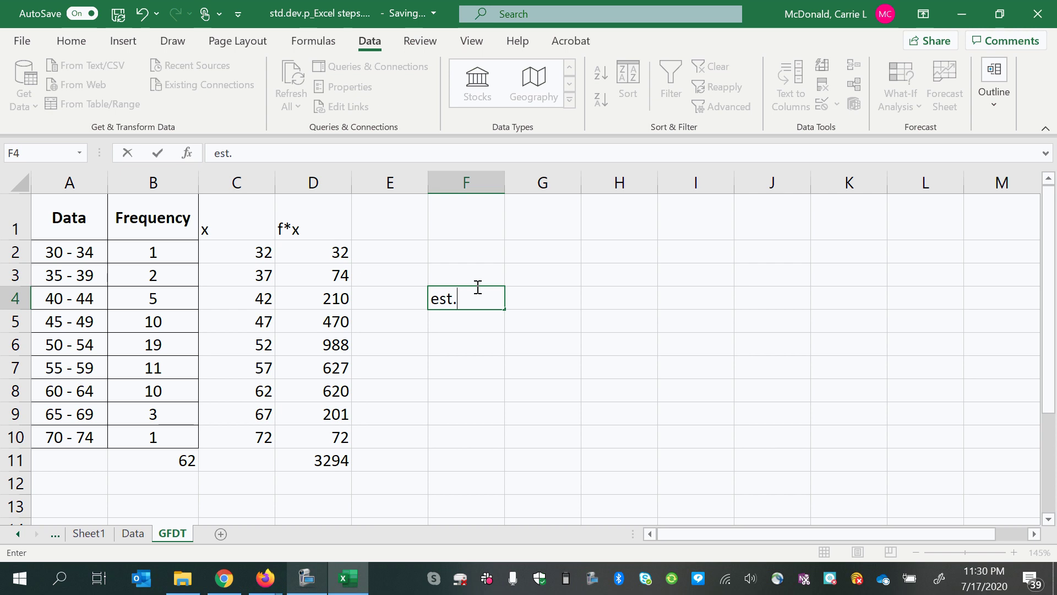
pyautogui.write('mean')
pyautogui.press('Tab')
pyautogui.write('=')
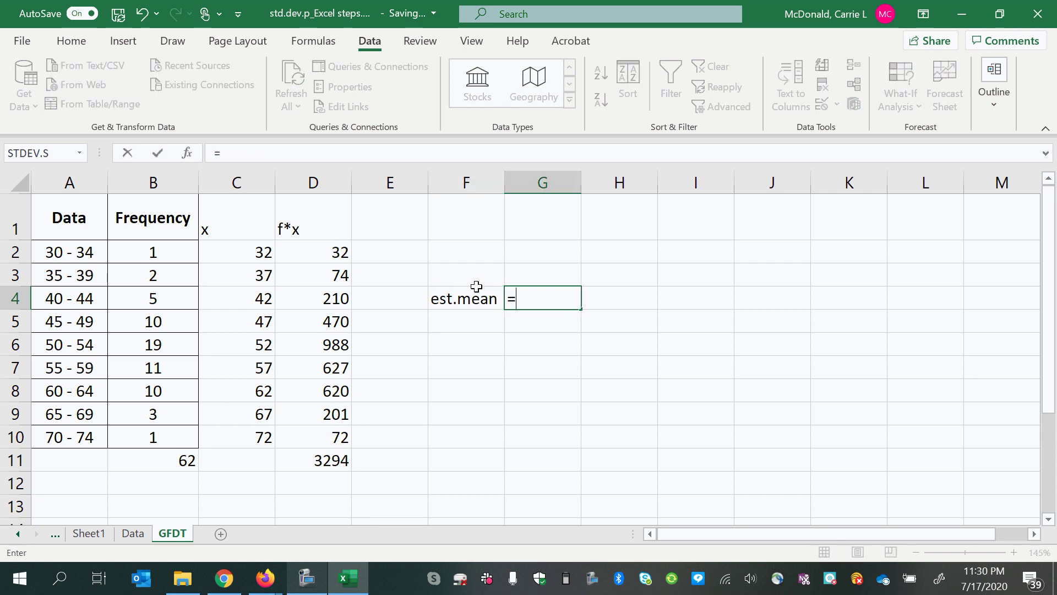
pyautogui.click(329, 461)
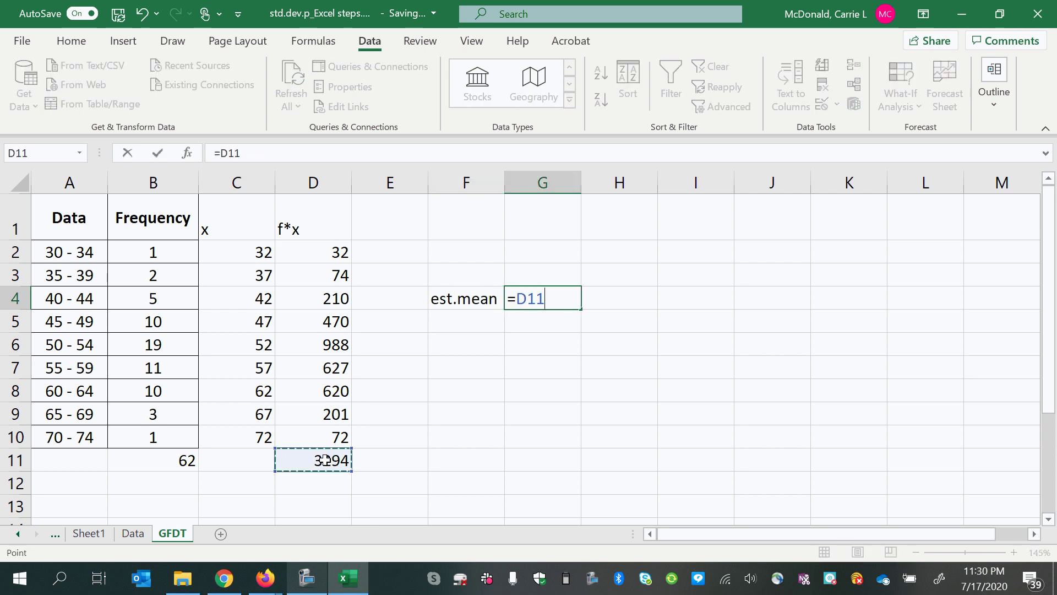
pyautogui.write('/')
pyautogui.click(161, 458)
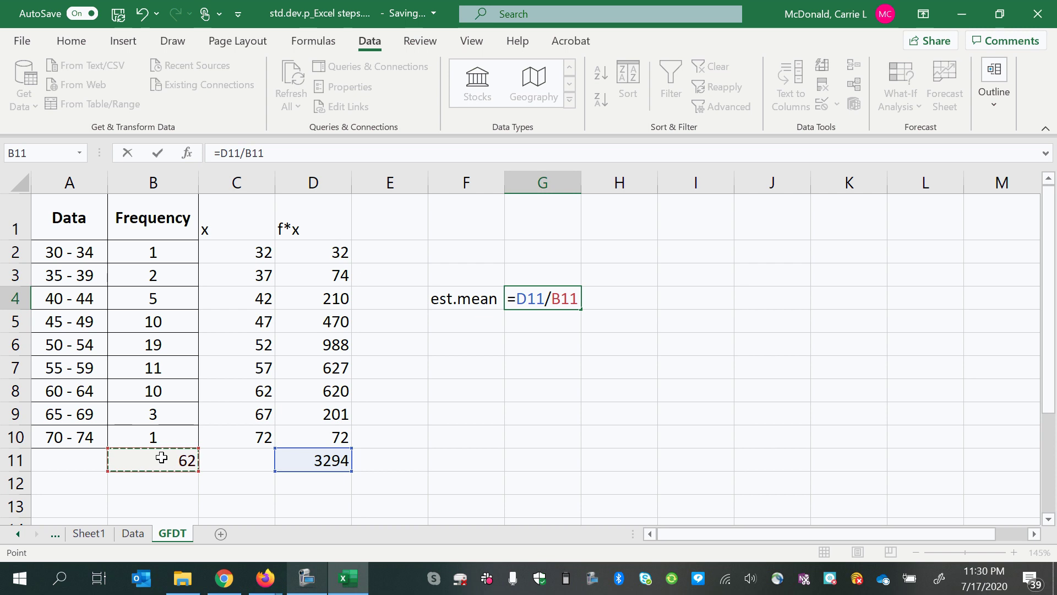